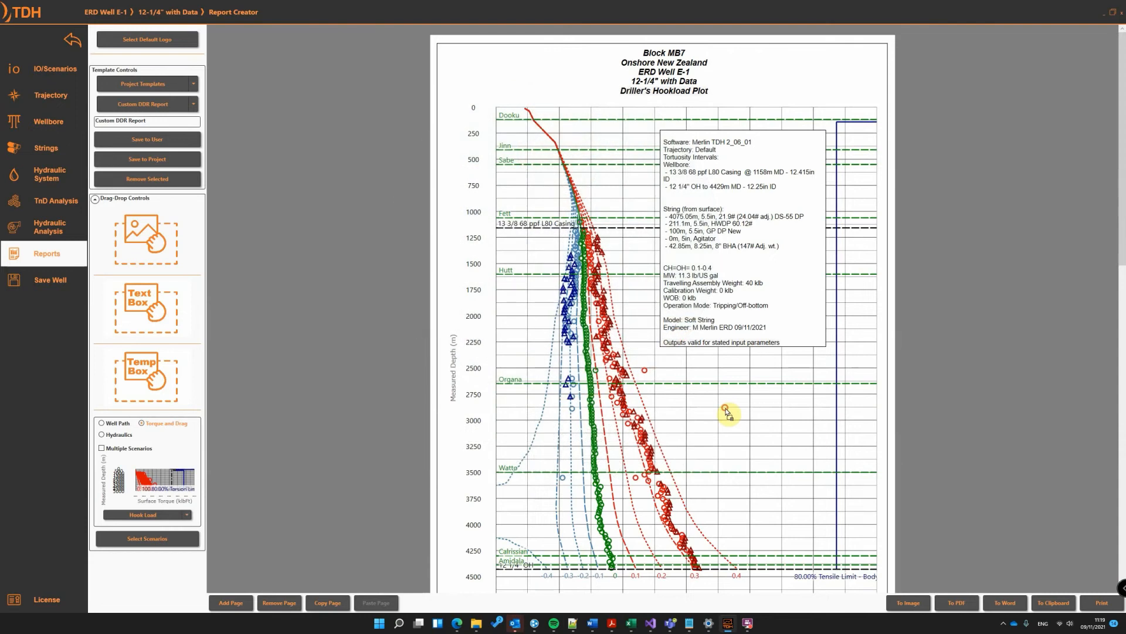
Step: Edit the new text box on the hookload plot to read "Some Text" and shrink its frame to fit the text
right_click(744, 412)
click(770, 418)
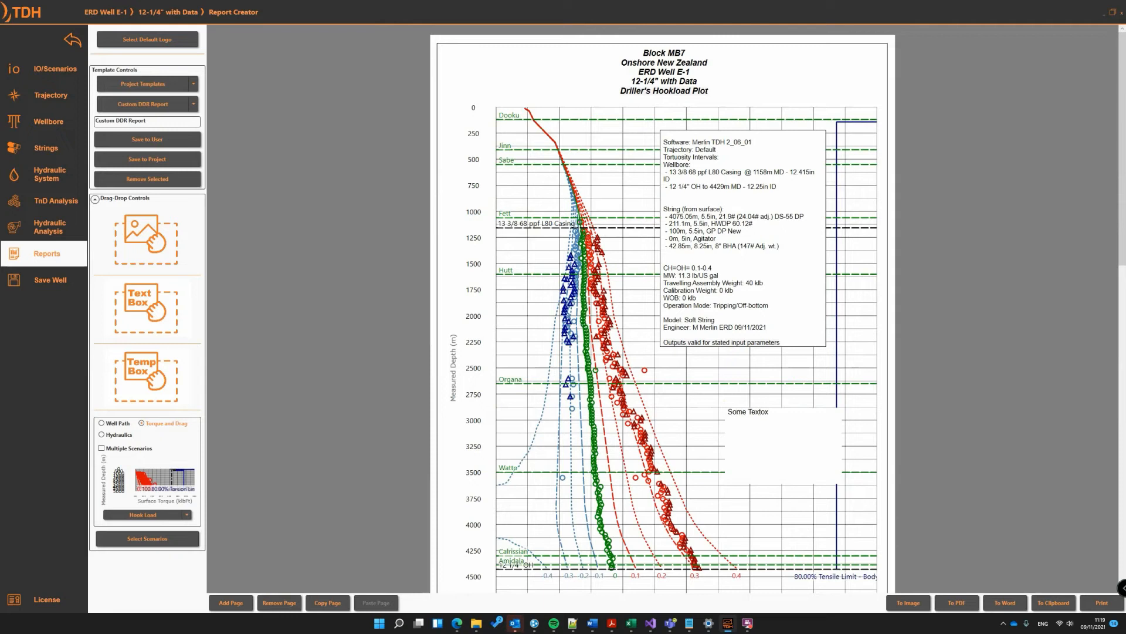
click(784, 446)
drag(835, 477, 804, 422)
Step: Give the "Some Text" box a red border with a thickness of 1
right_click(777, 416)
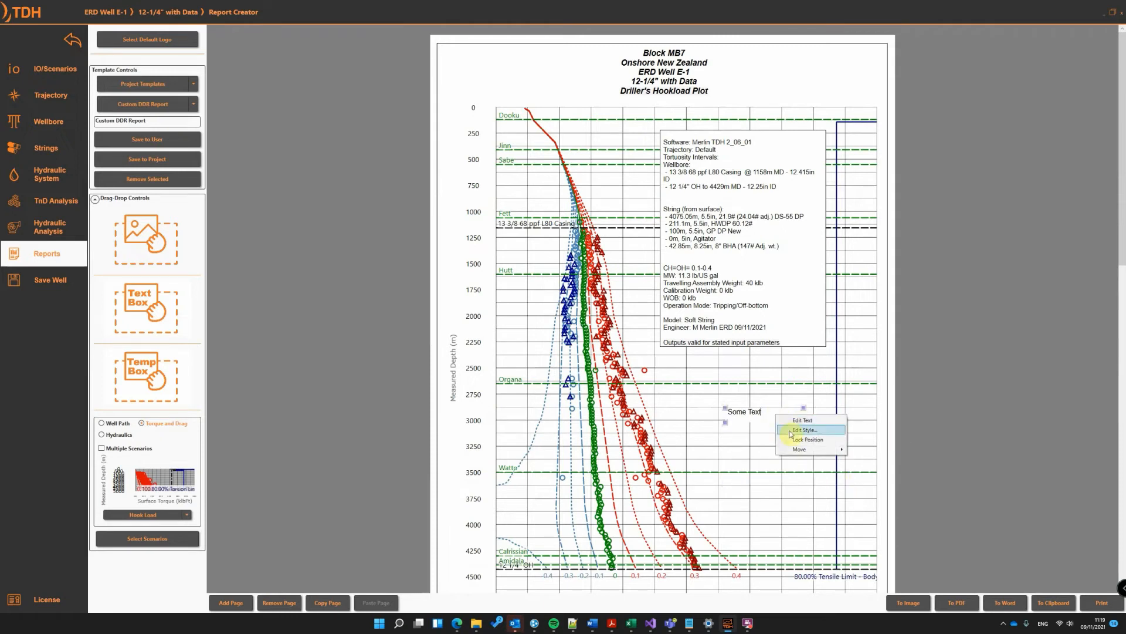
click(804, 430)
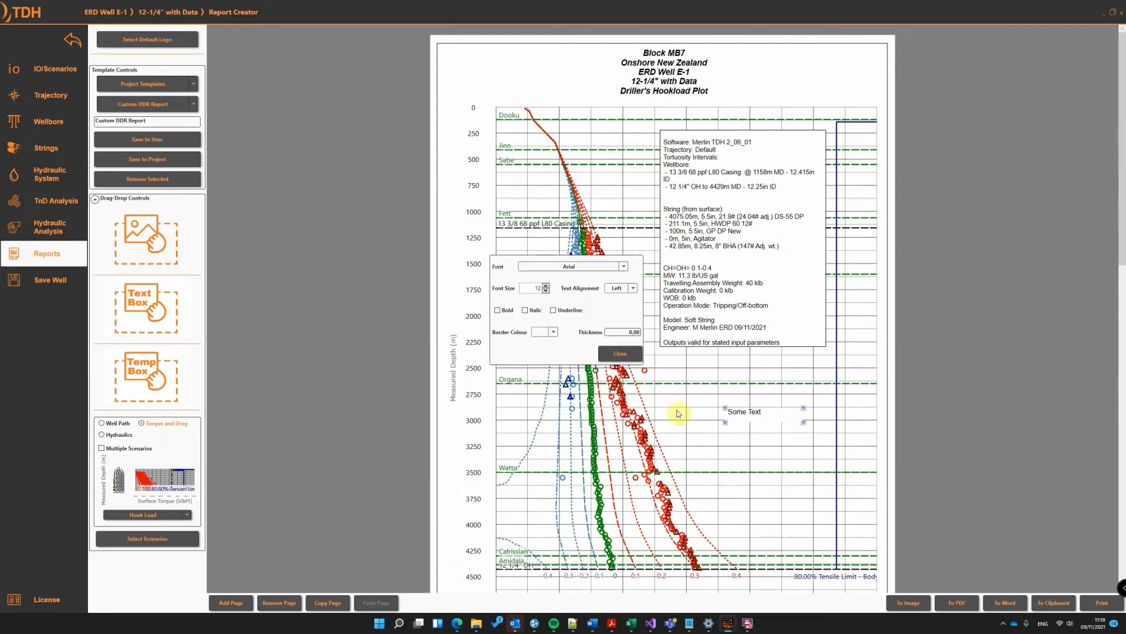
click(541, 334)
click(553, 356)
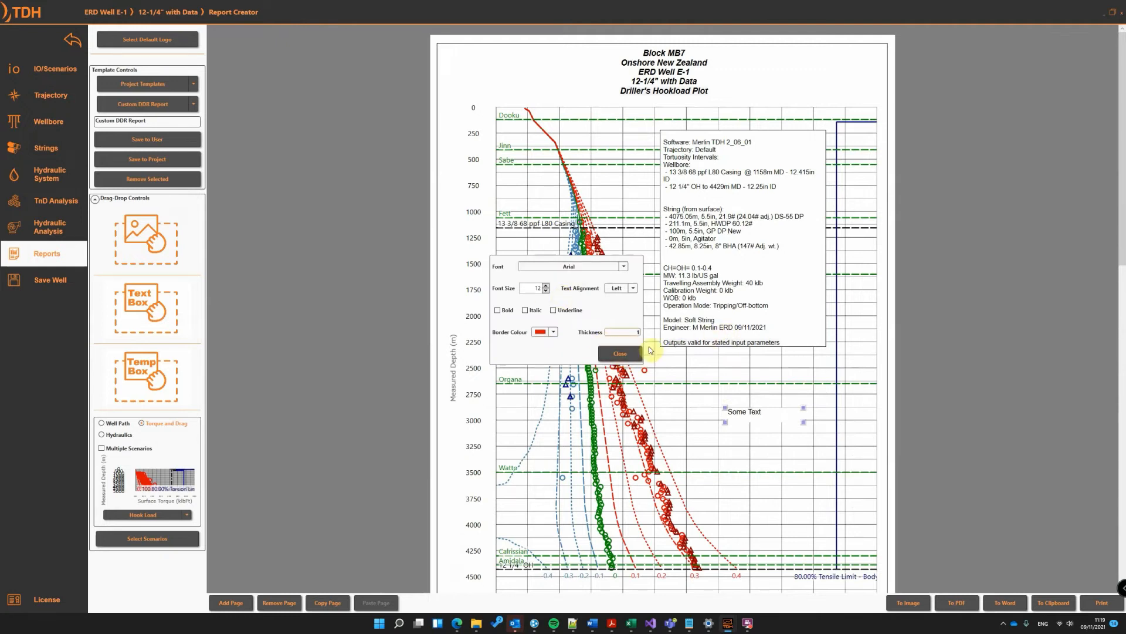
click(620, 354)
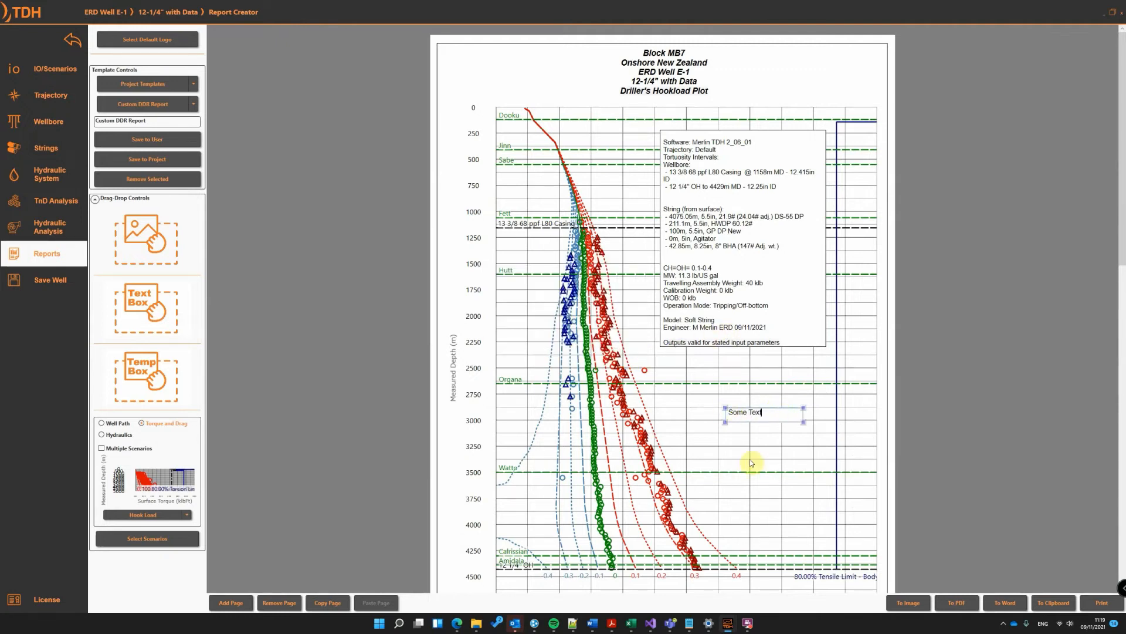
Step: Move the "Some Text" box onto the Organa formation line, just beside the red pick-up data points
scroll(751, 464, down, 2)
drag(785, 349, 717, 312)
click(692, 339)
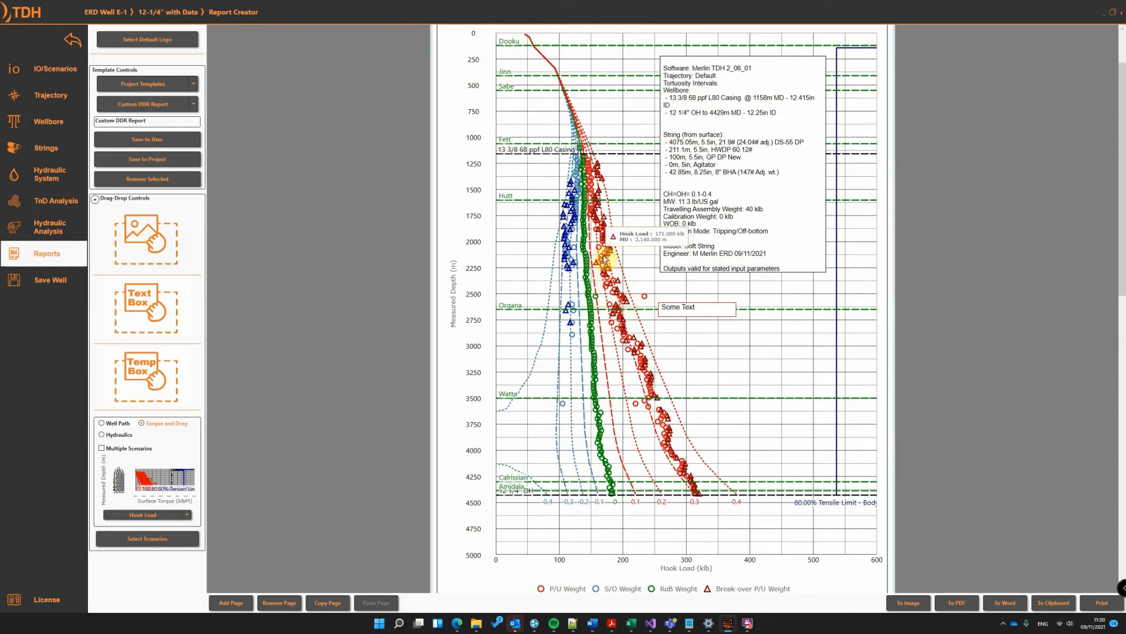
Step: Examine the items offered for a new template box on the hookload plot, and discard the box
mouse_move(626, 301)
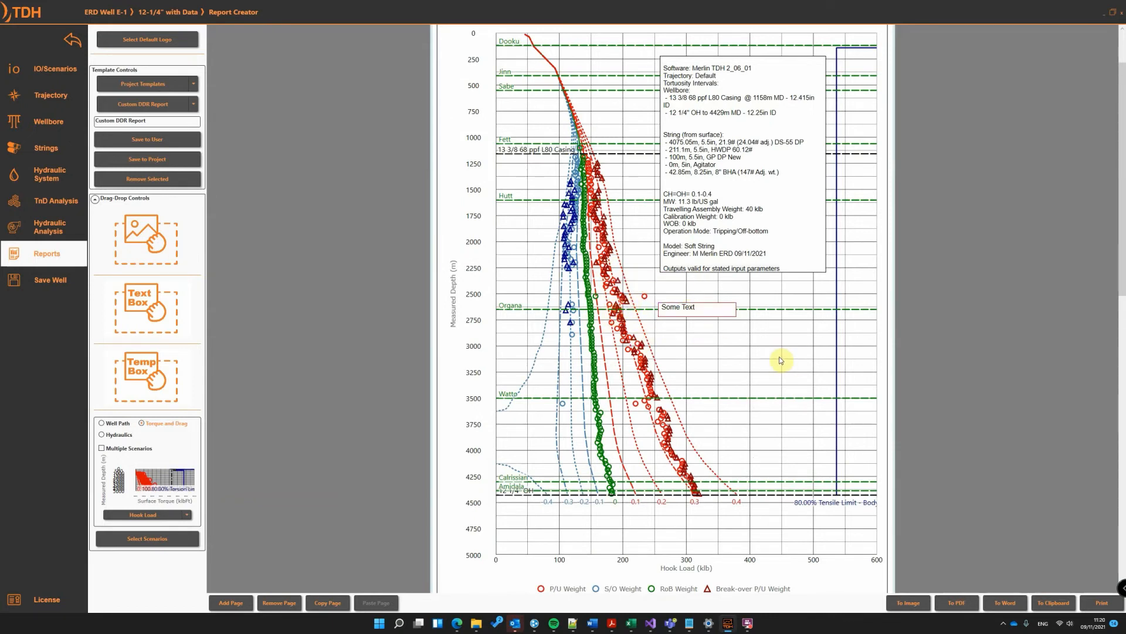
scroll(782, 360, down, 2)
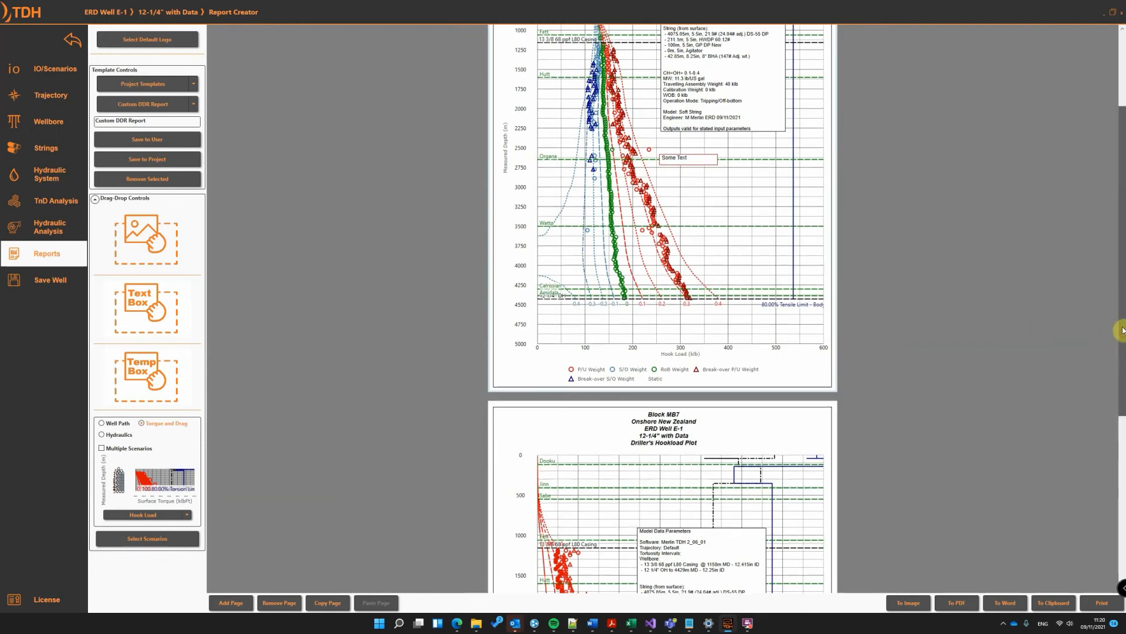
scroll(1112, 264, up, 2)
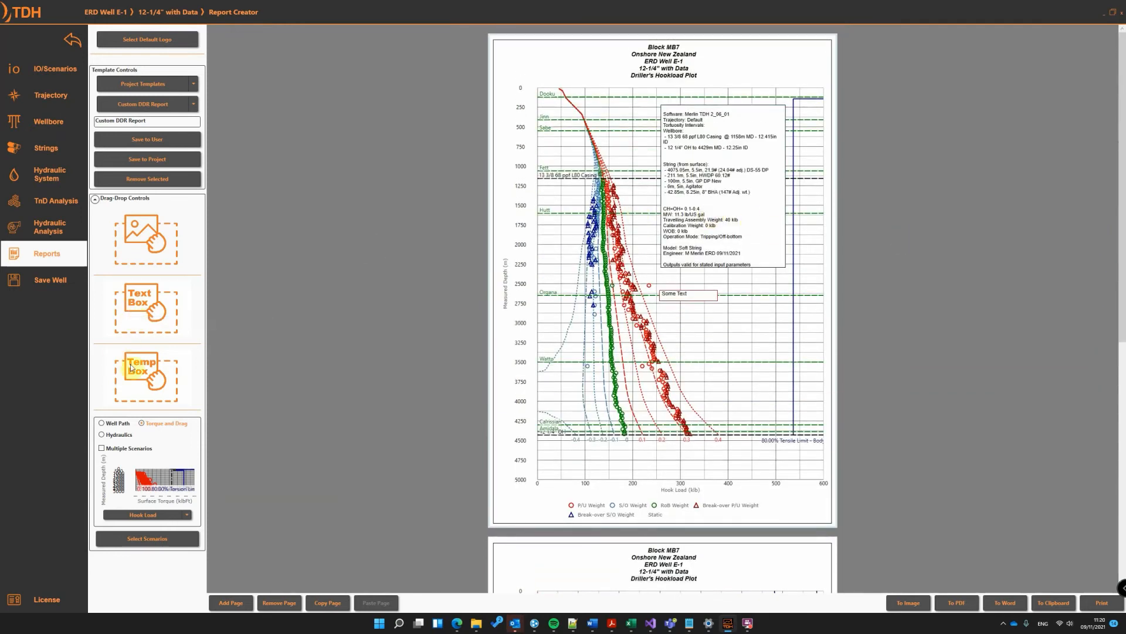
drag(657, 334, 705, 343)
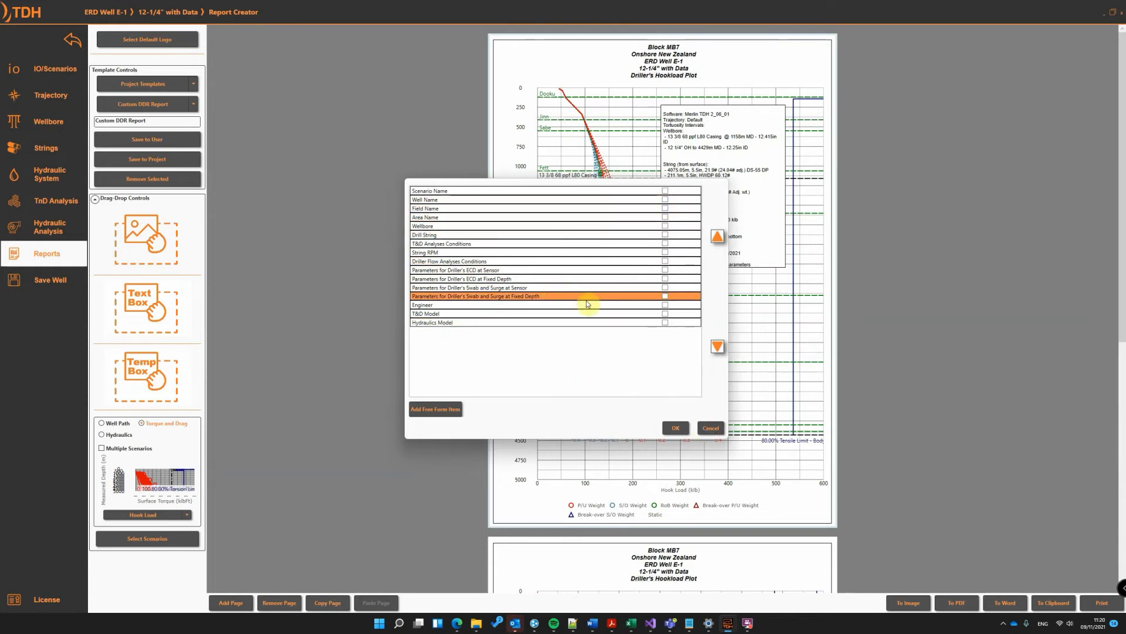
click(712, 427)
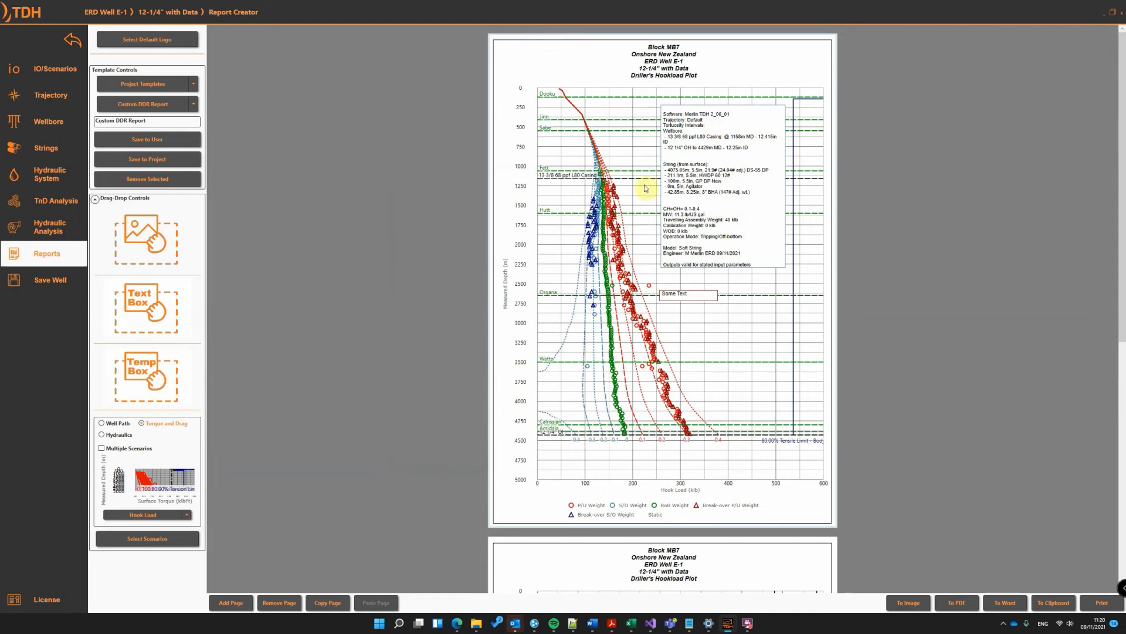
Step: Examine the enabled, free-form and unused items in the template of the model parameters box, leaving it unedited
right_click(694, 175)
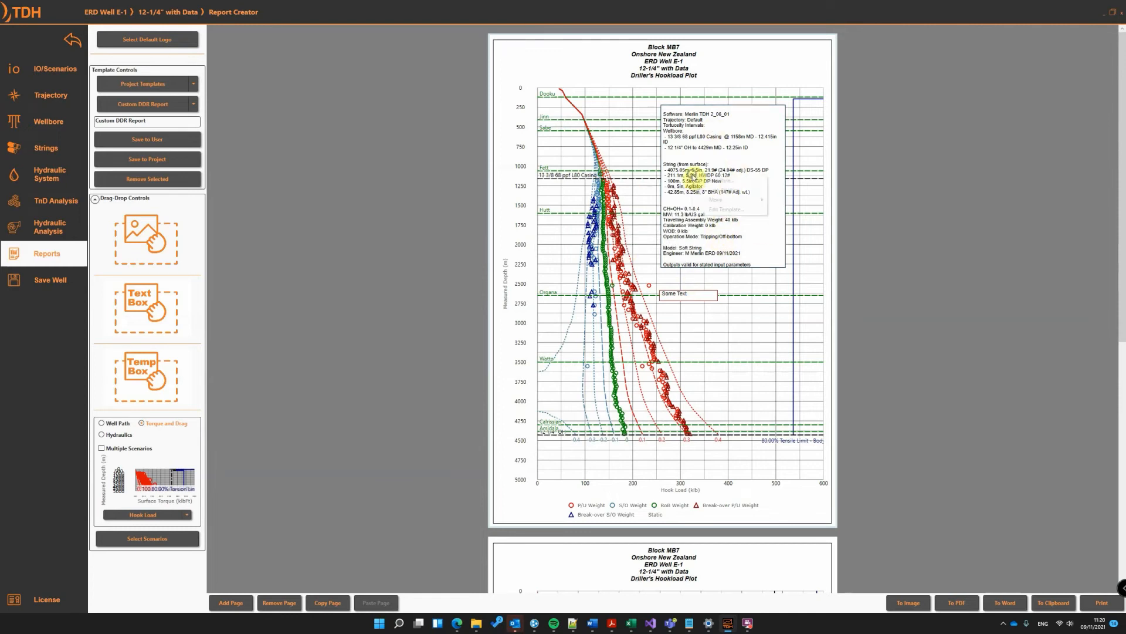
click(721, 211)
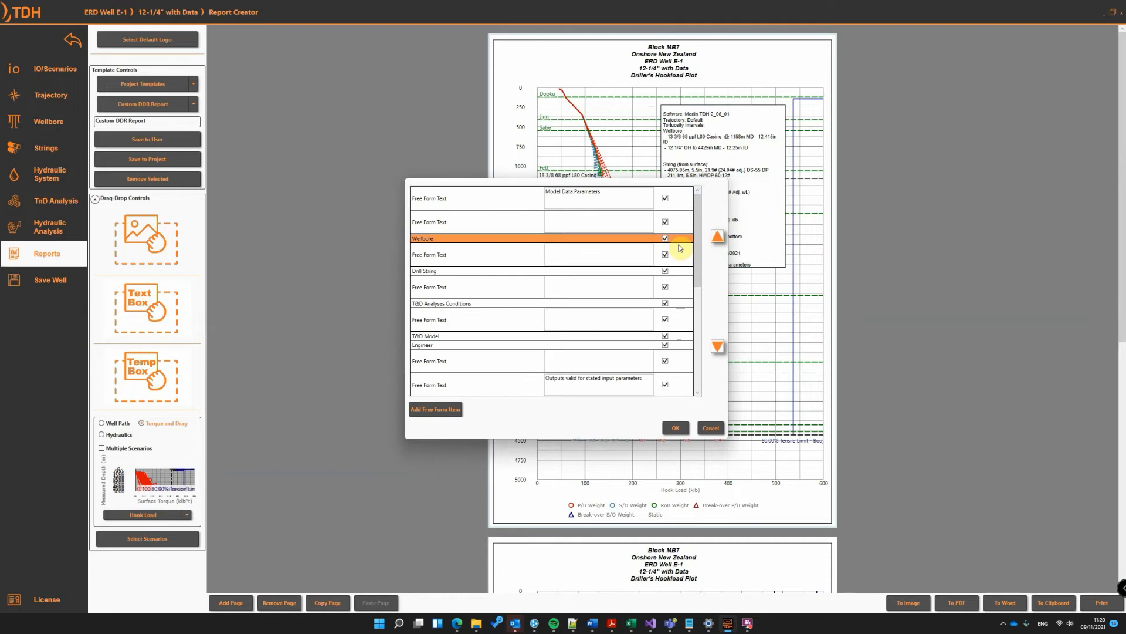
drag(699, 233, 704, 306)
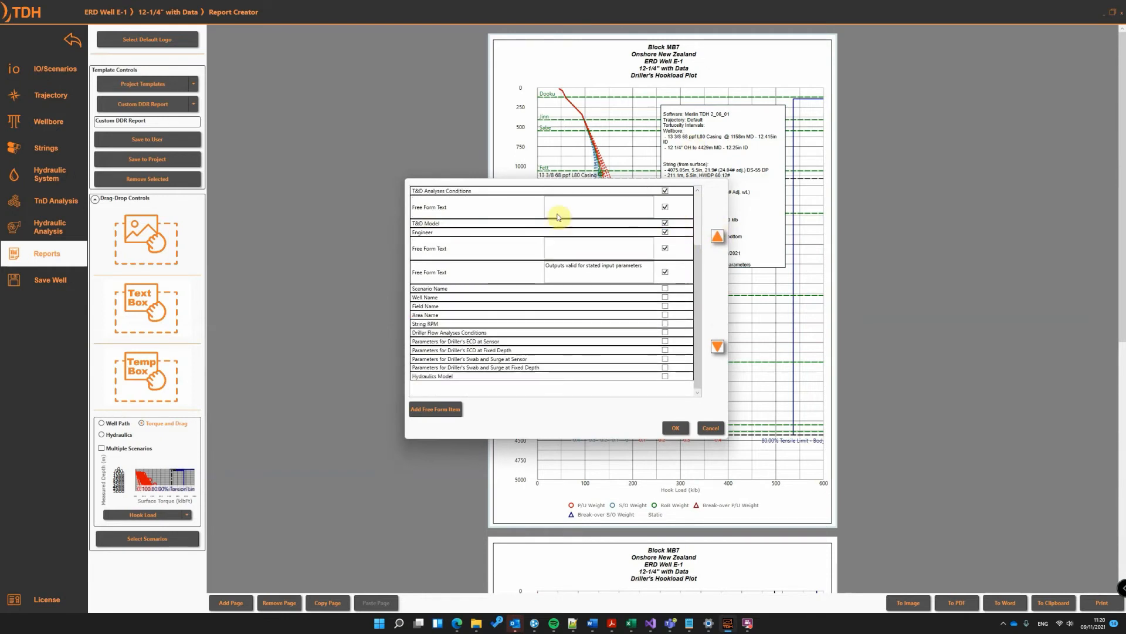
drag(698, 249, 699, 207)
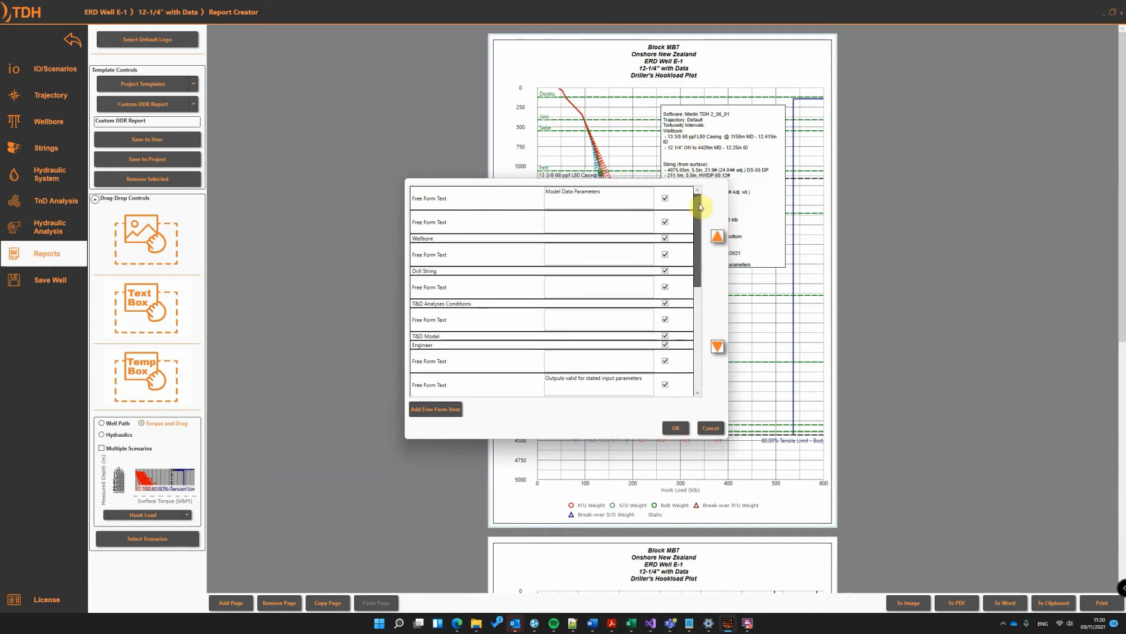
scroll(700, 211, down, 5)
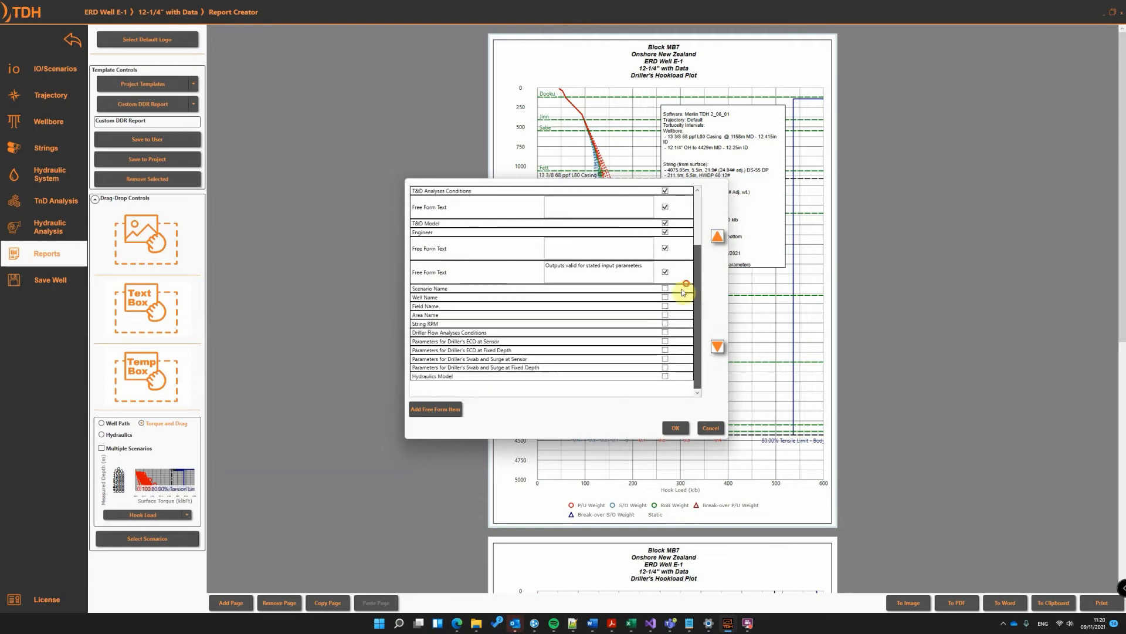
scroll(698, 302, up, 1)
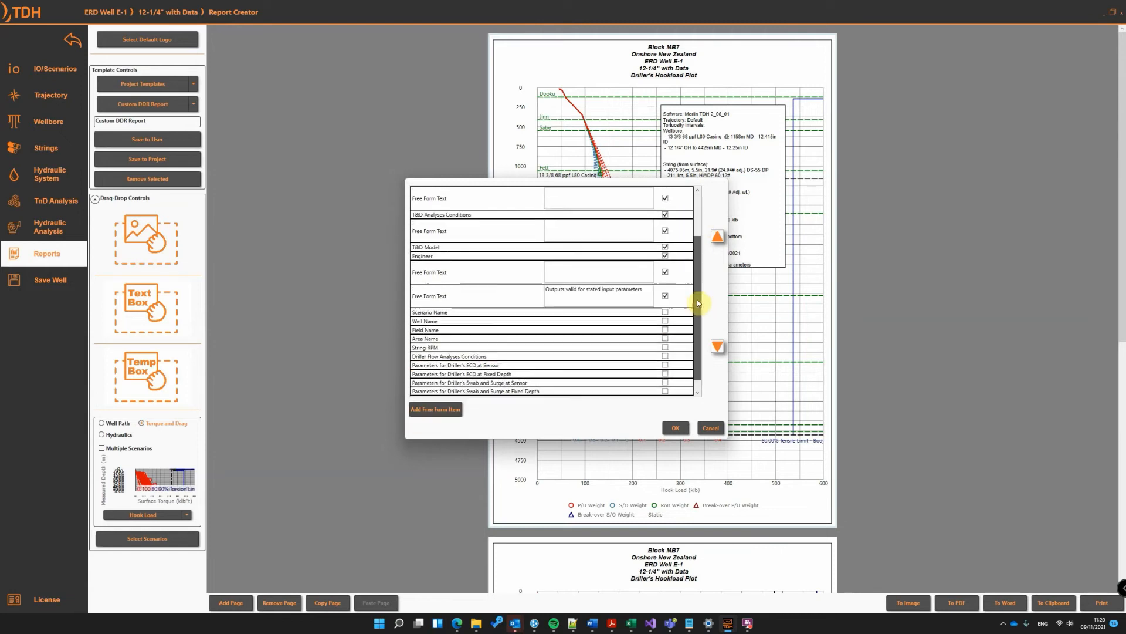
scroll(698, 302, up, 5)
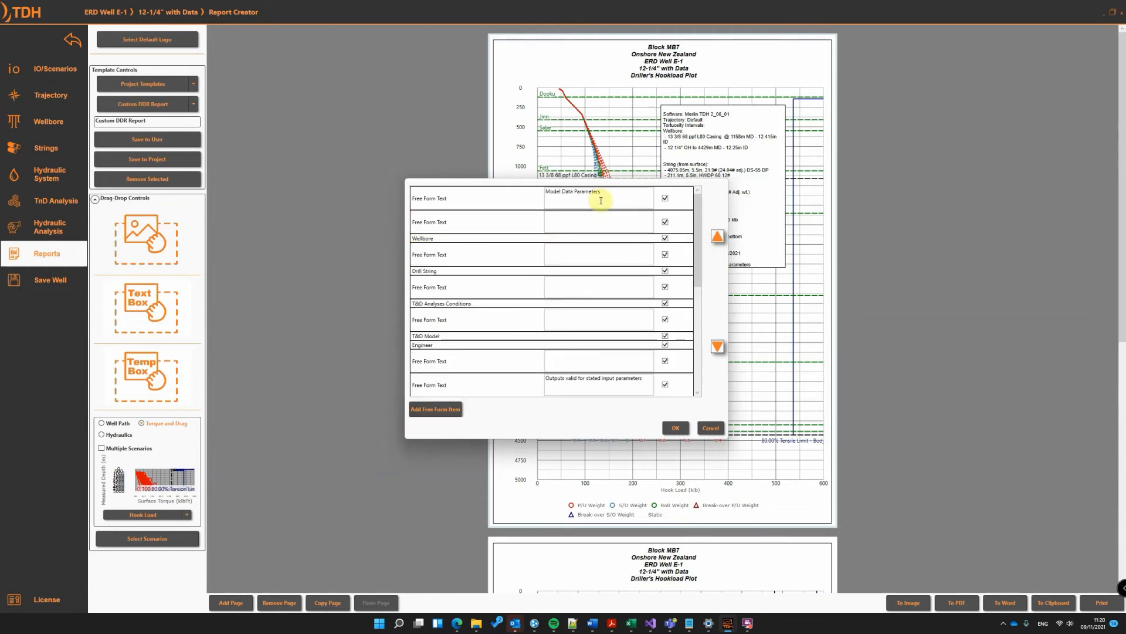
scroll(695, 263, down, 4)
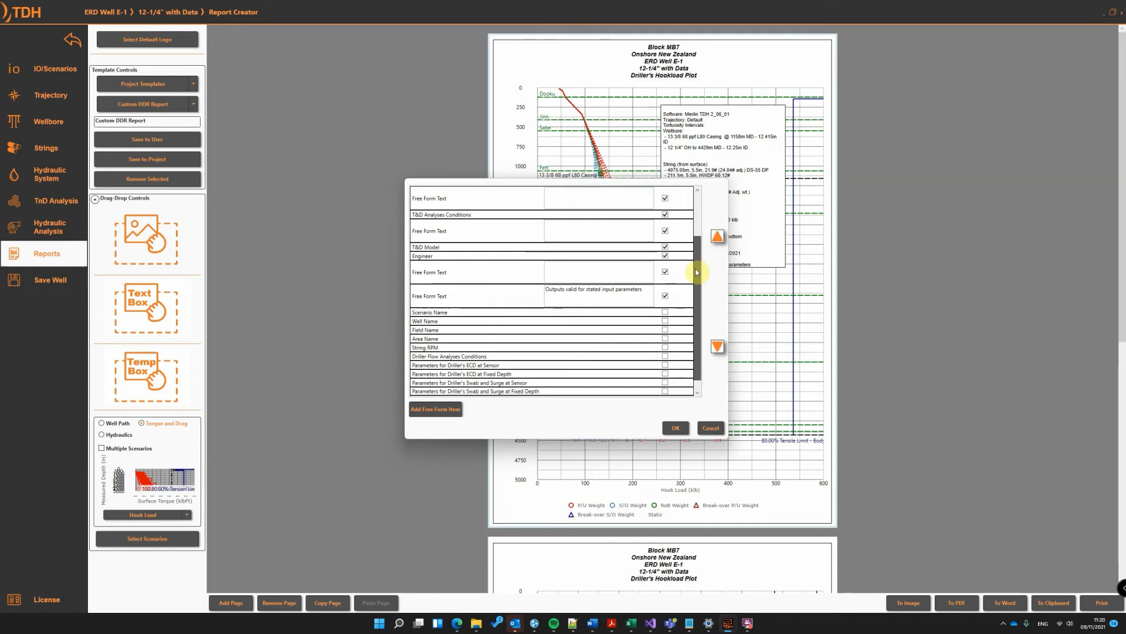
scroll(697, 272, down, 1)
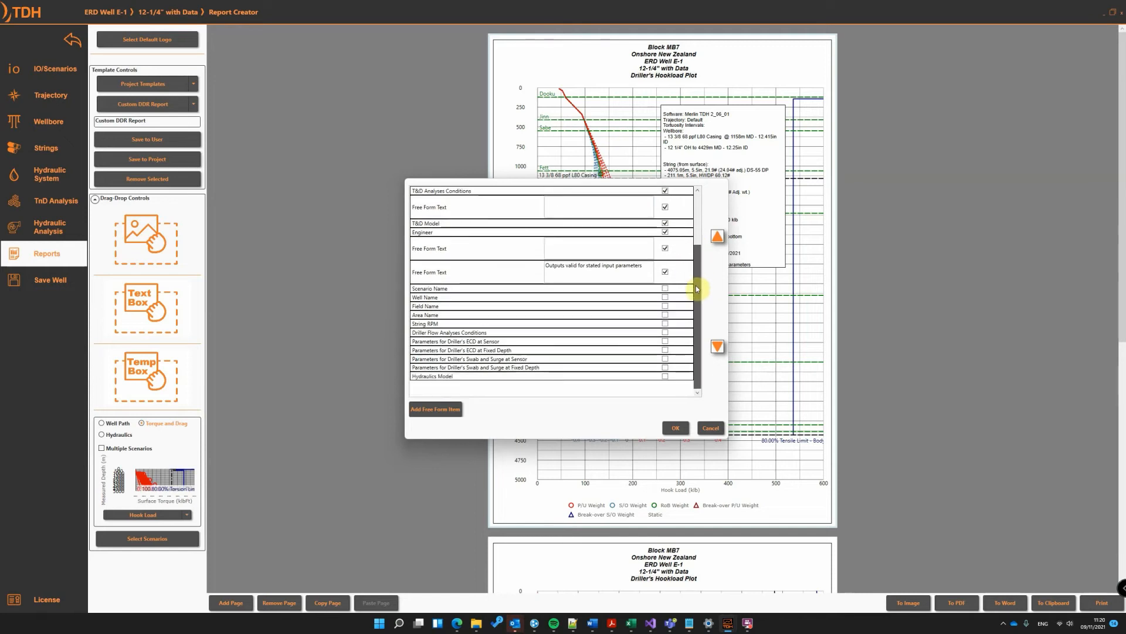
click(711, 429)
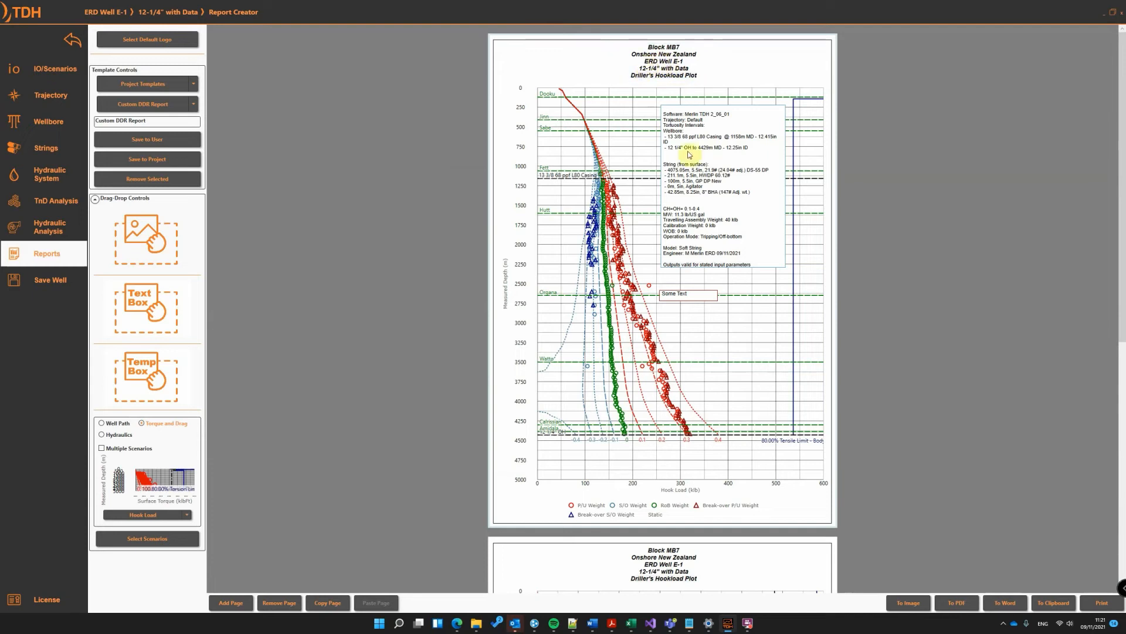
Step: Examine the template items that make up the first page's title block, leaving it unedited
right_click(659, 71)
click(680, 106)
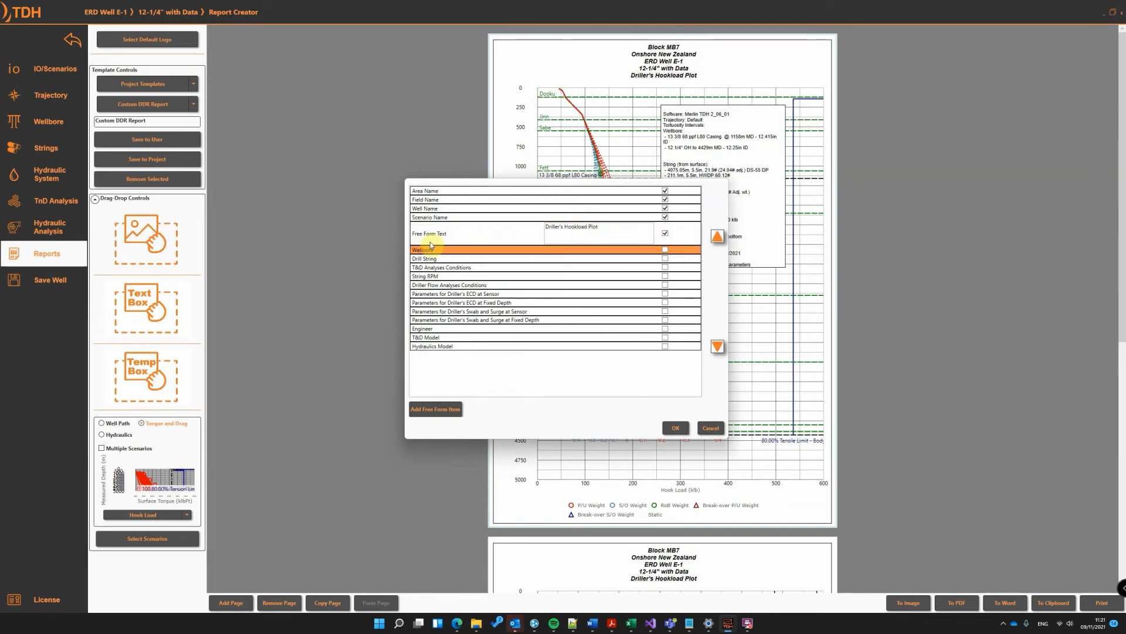
click(711, 427)
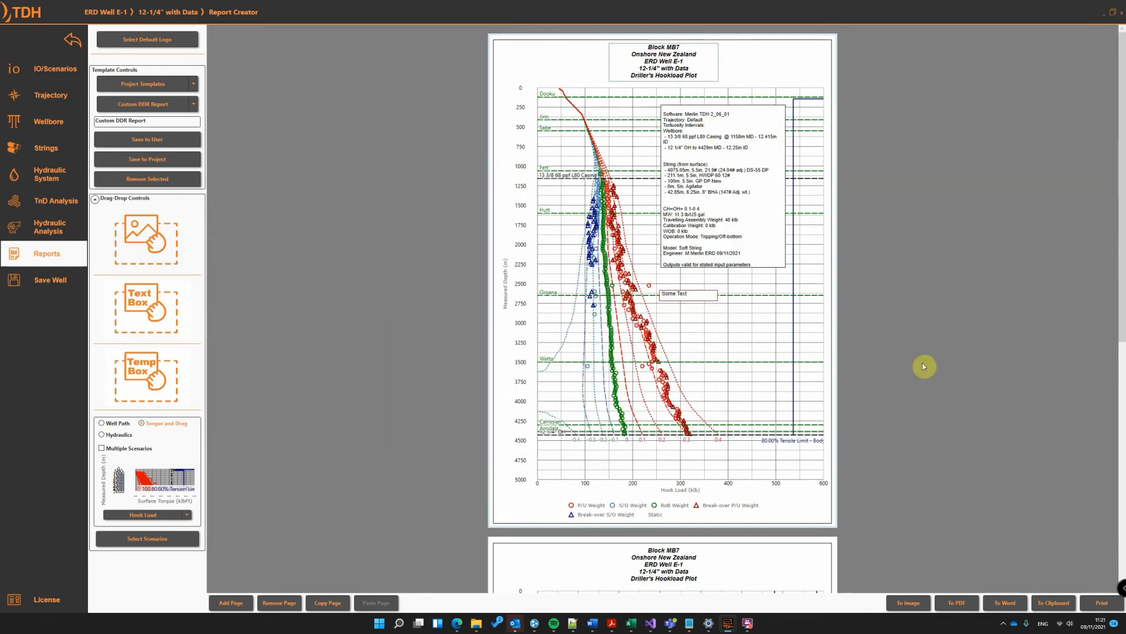
Step: Insert the image Cavings.png on the hookload plot, shrink it and place it below the "Some Text" box
drag(1121, 276, 1121, 322)
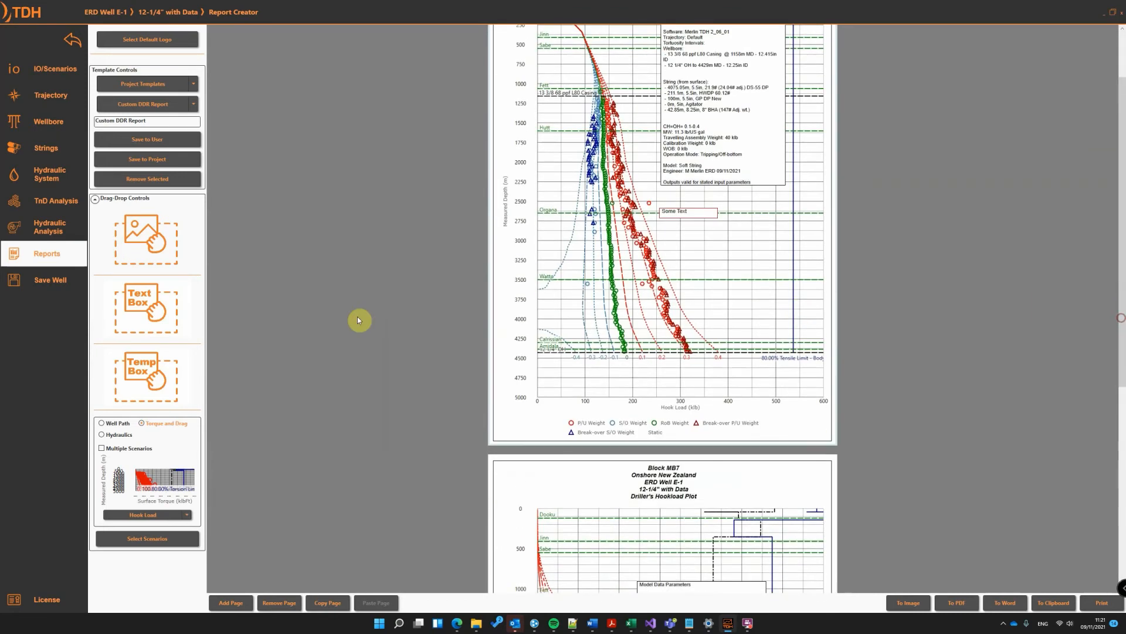
drag(123, 235, 712, 271)
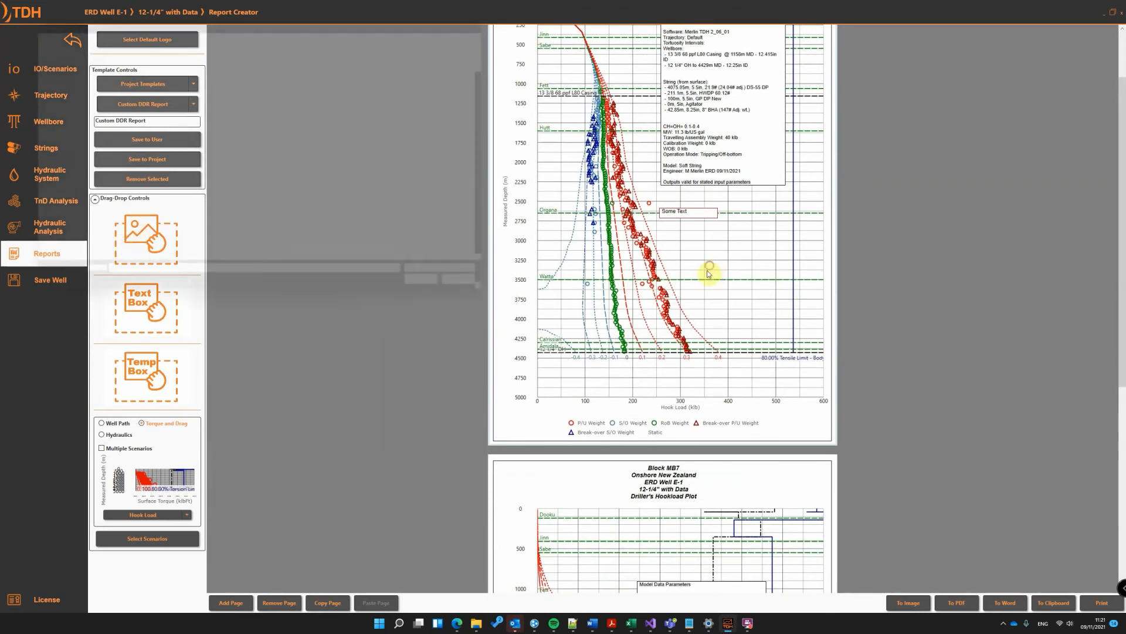
scroll(183, 267, down, 1)
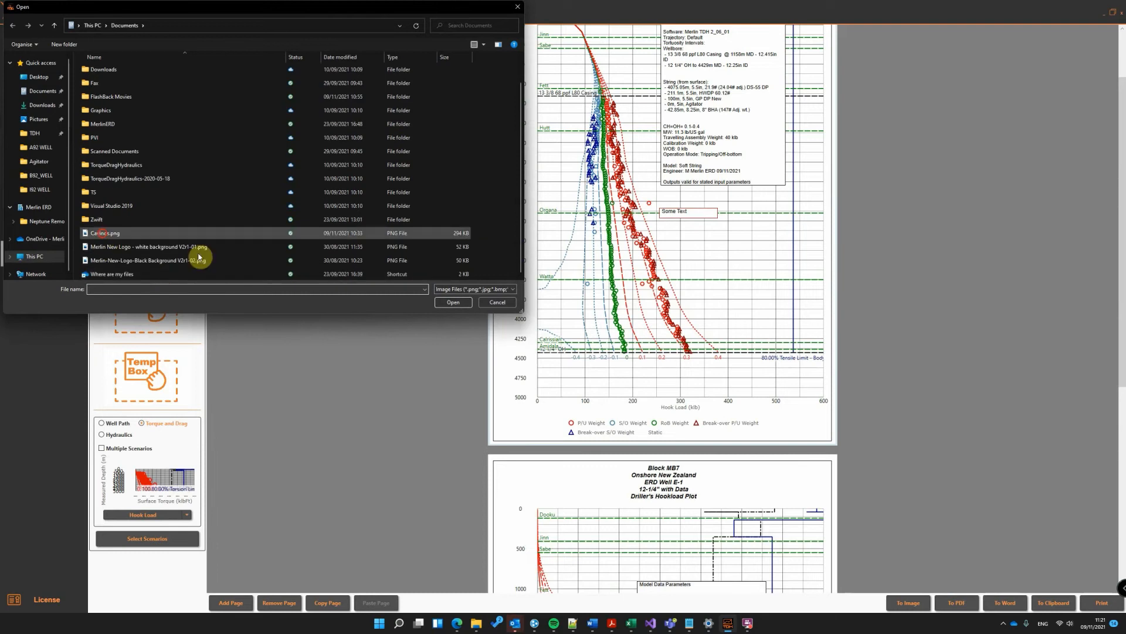
click(193, 231)
click(455, 301)
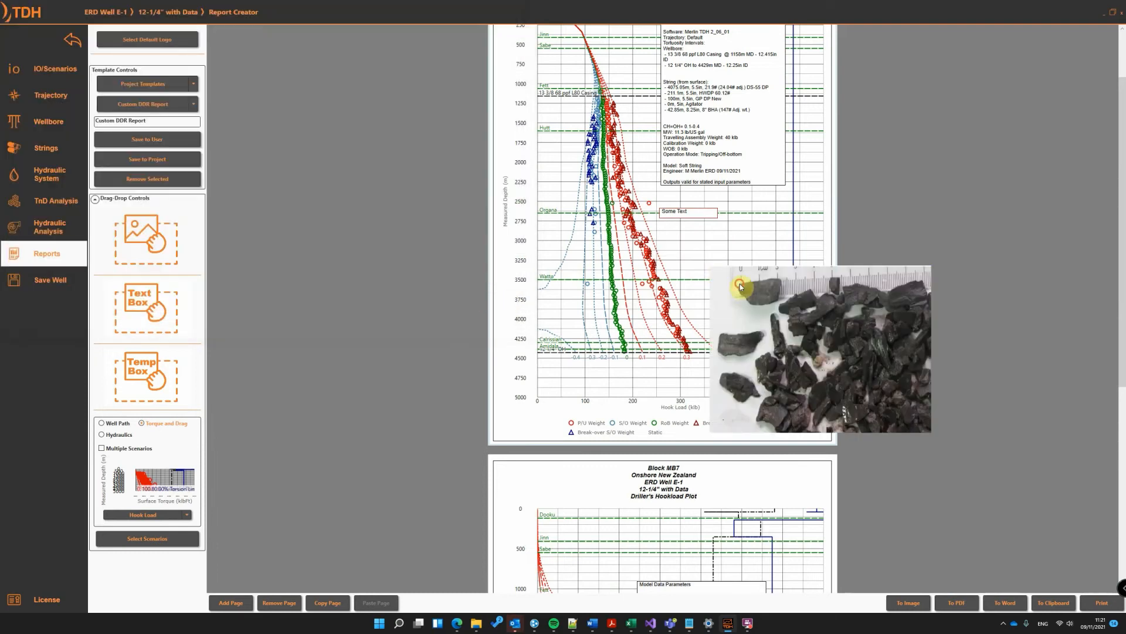
drag(733, 289, 697, 245)
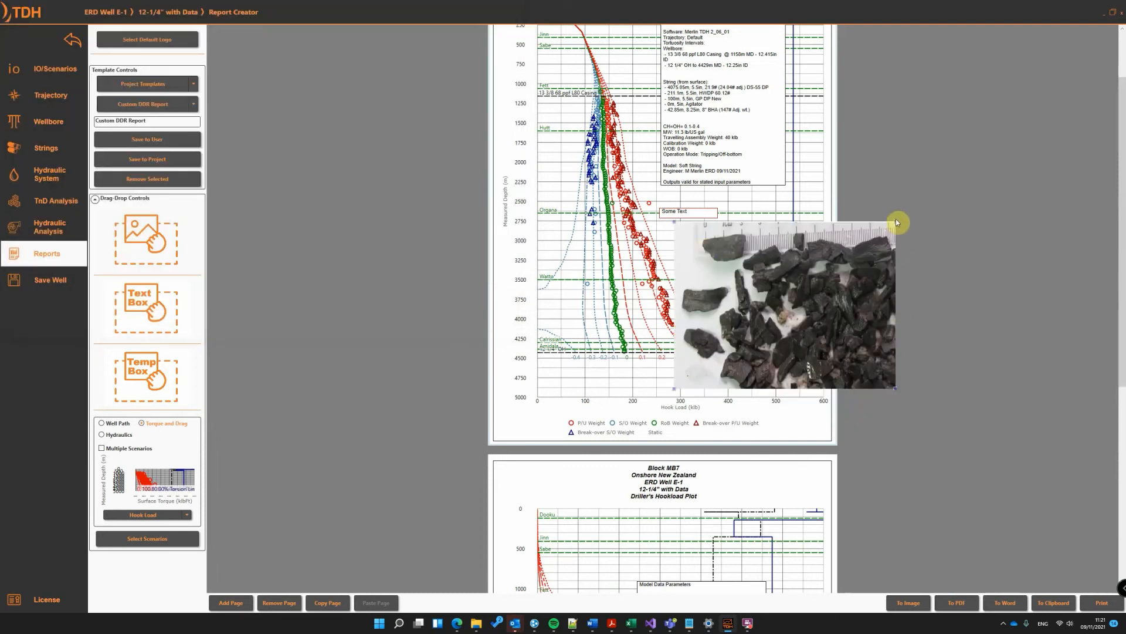
drag(892, 223, 753, 242)
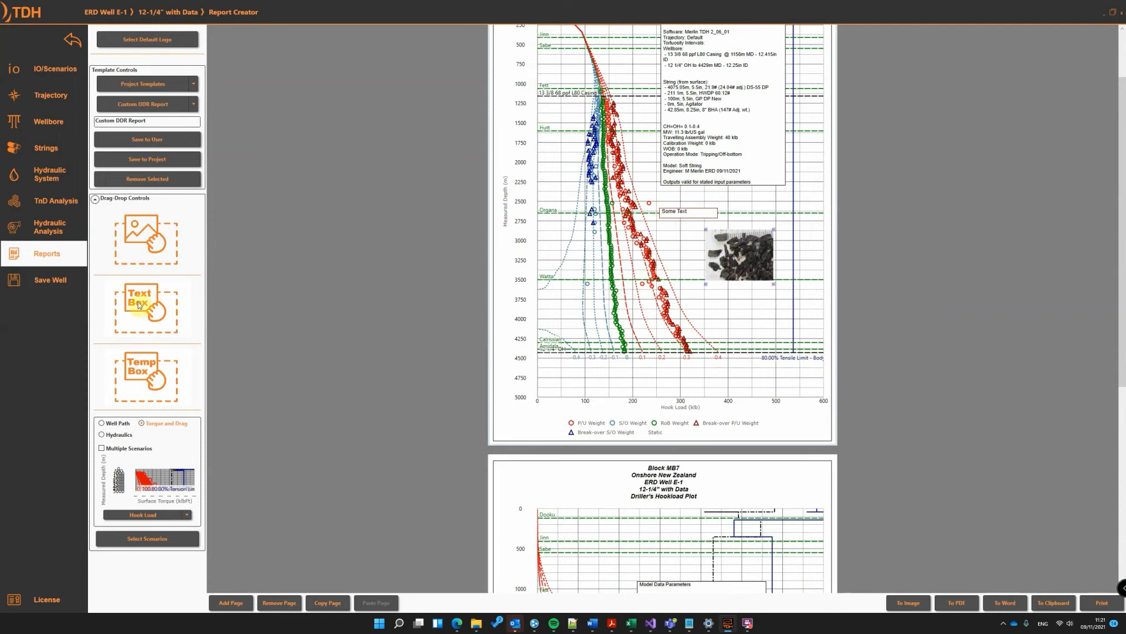
Step: Add a text box reading "Some cavings at 3000m" near the lower end of the hookload curves and shrink it to one line
drag(136, 303, 723, 297)
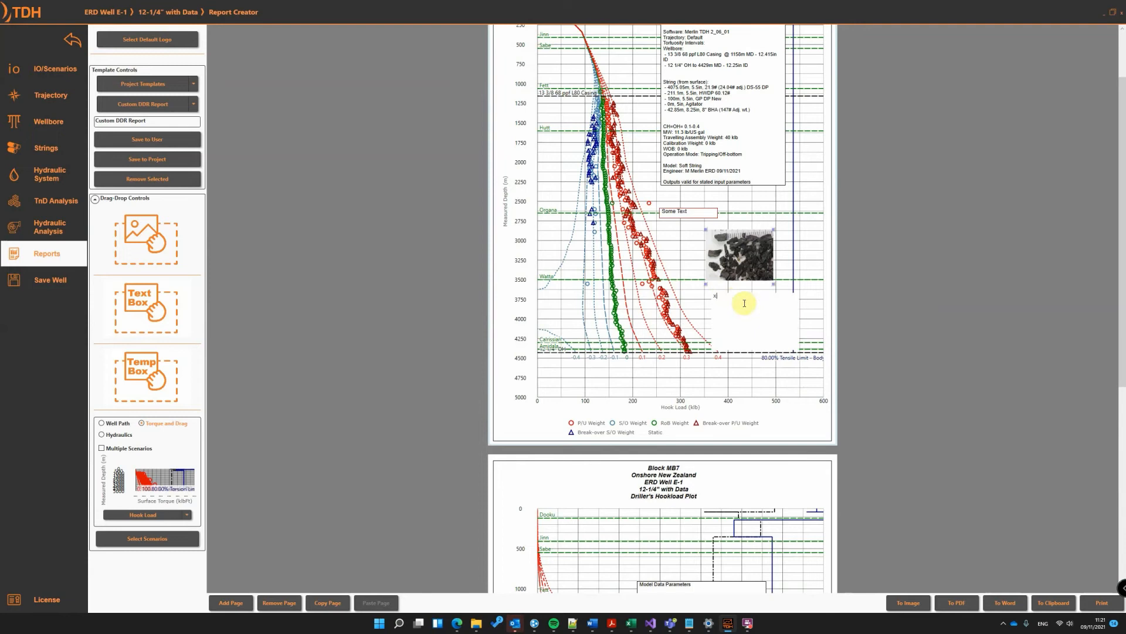
key(Delete)
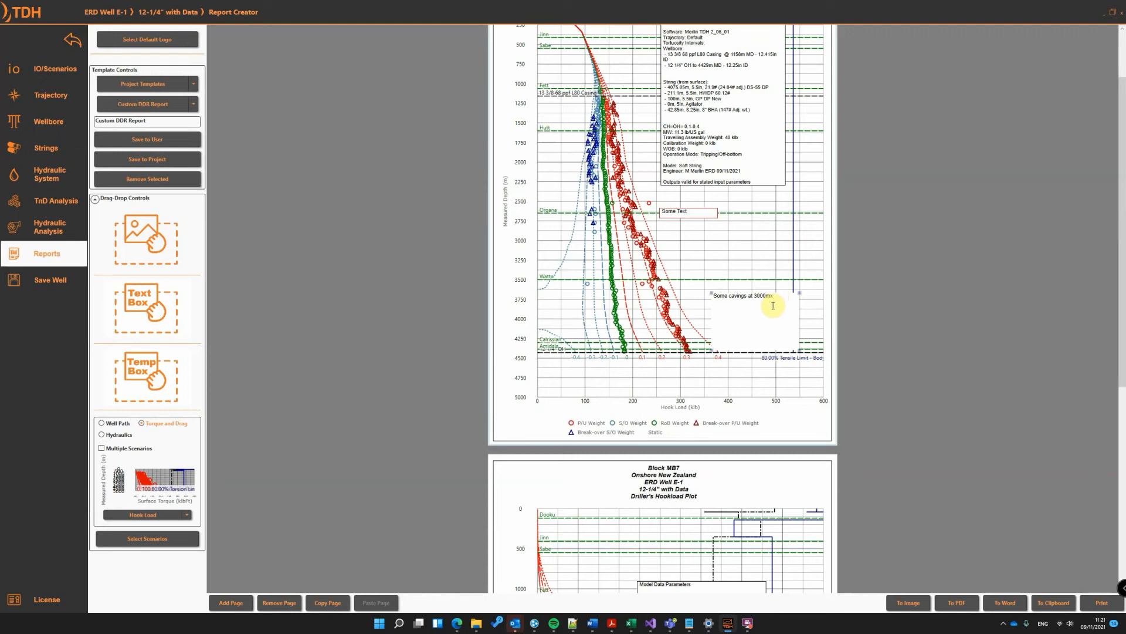
click(750, 323)
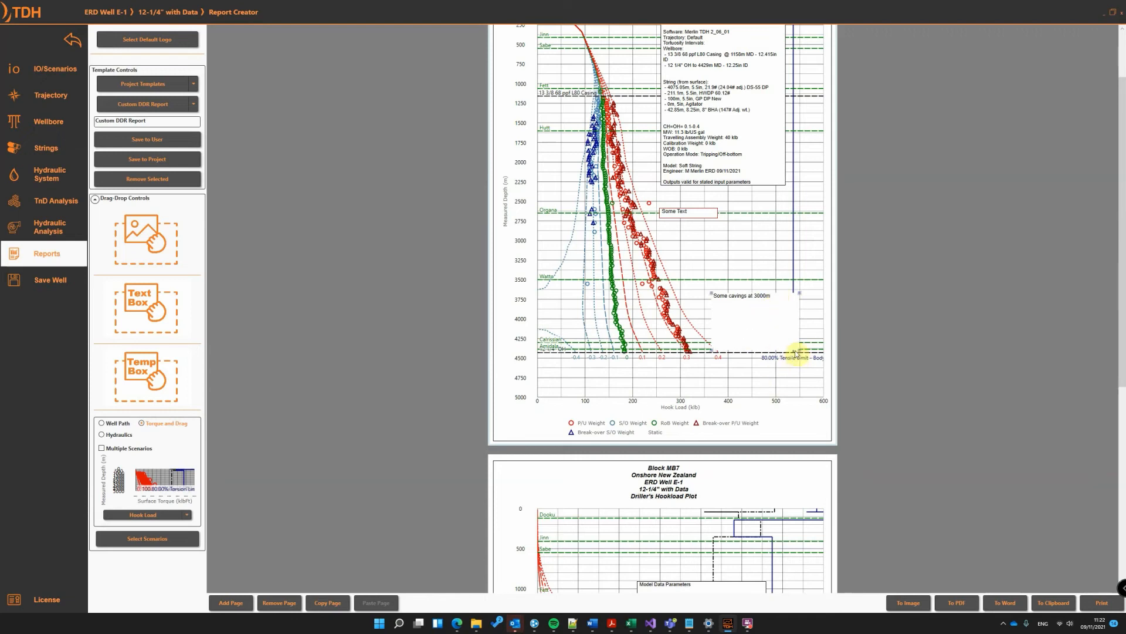
drag(799, 350, 775, 305)
Step: Insert the image Cavings.png on the hookload plot, shrink it and place it directly above the "Some cavings at 3000m" caption
scroll(755, 296, up, 1)
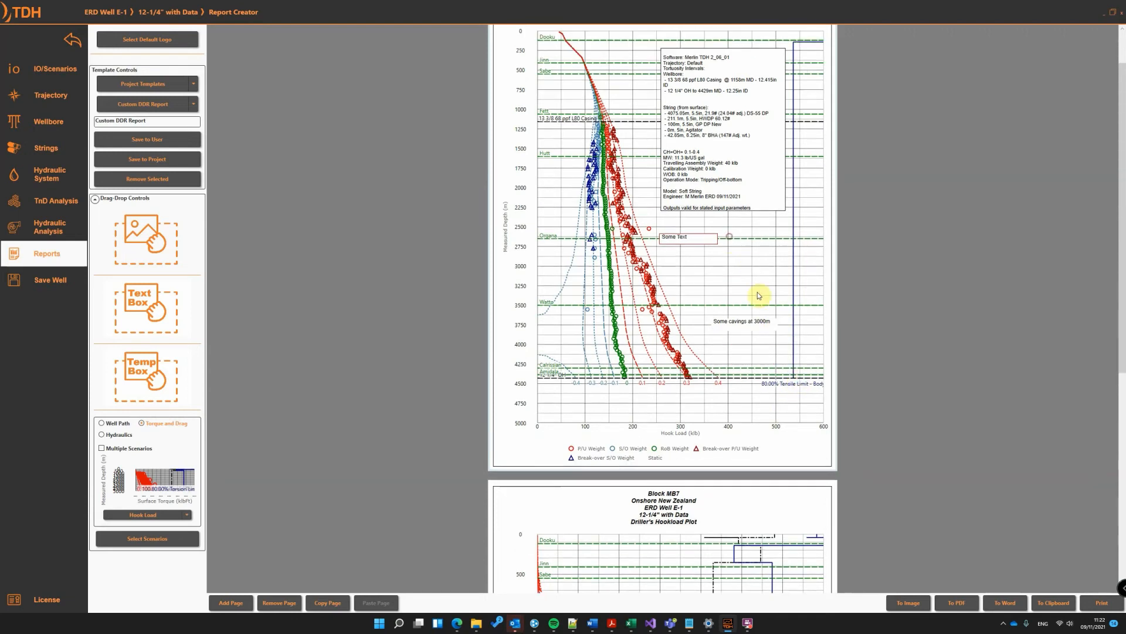
right_click(730, 274)
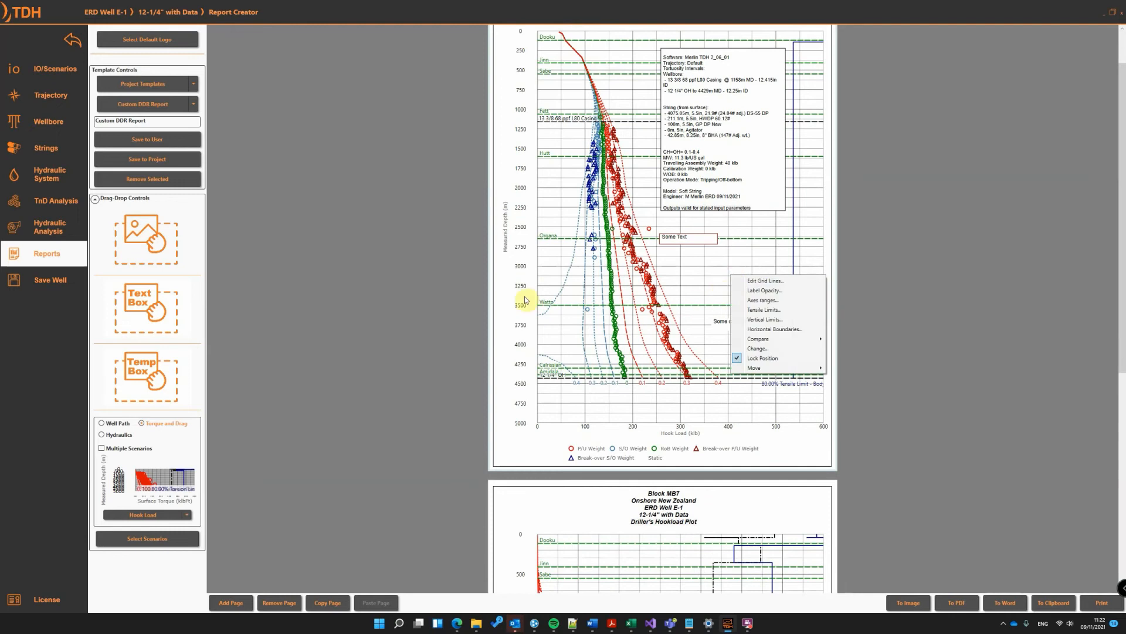
drag(126, 249, 718, 261)
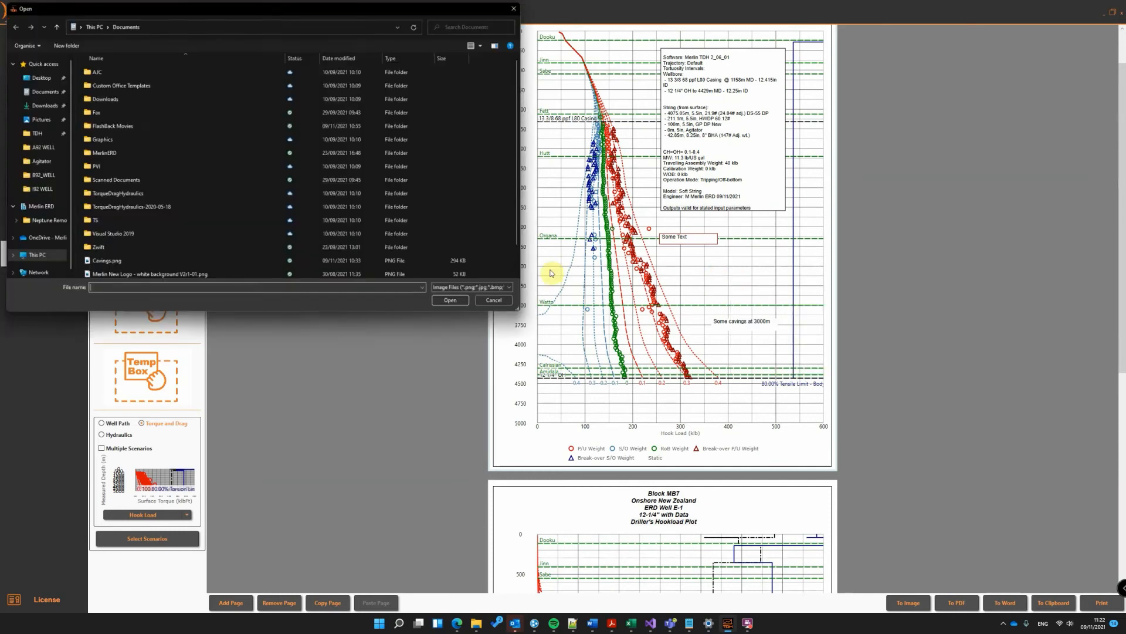
click(105, 262)
click(454, 303)
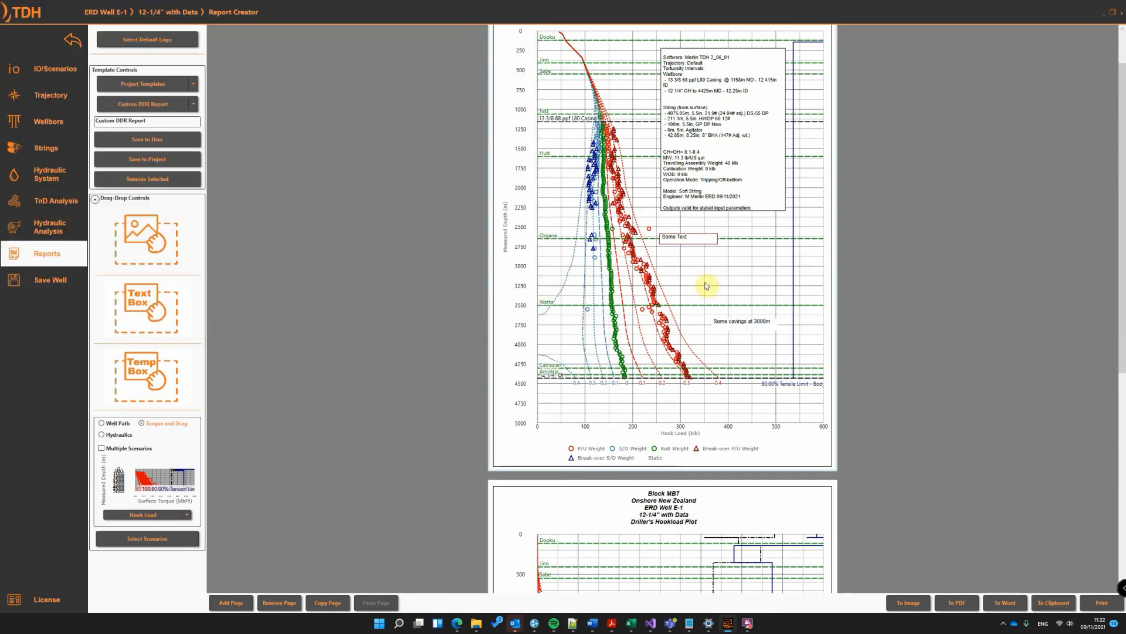
drag(936, 271, 807, 370)
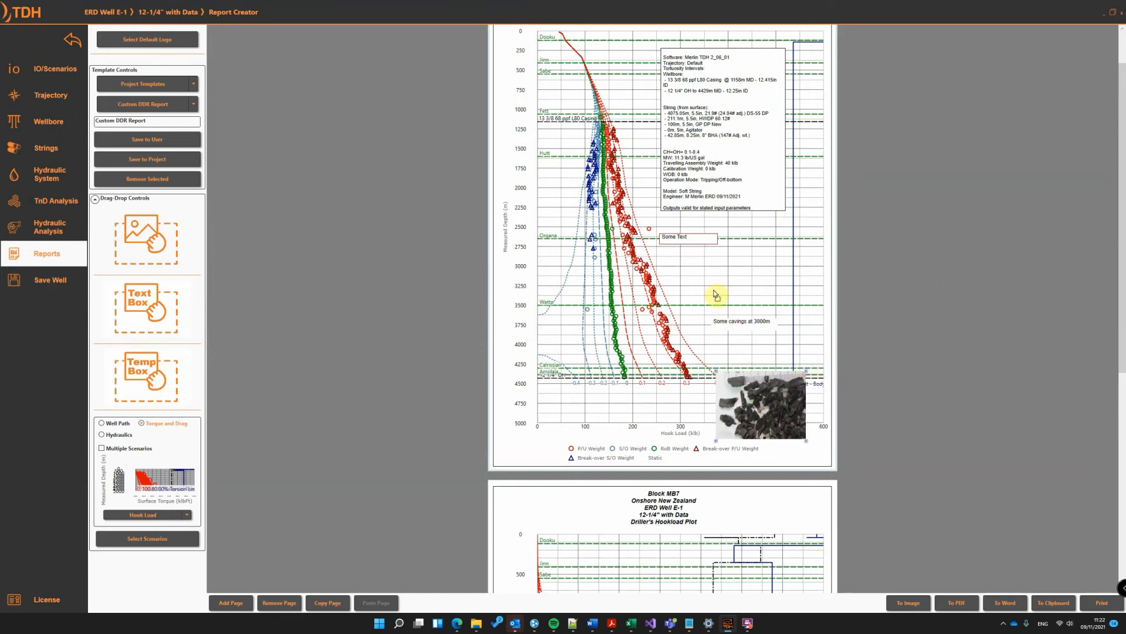
drag(716, 293, 741, 264)
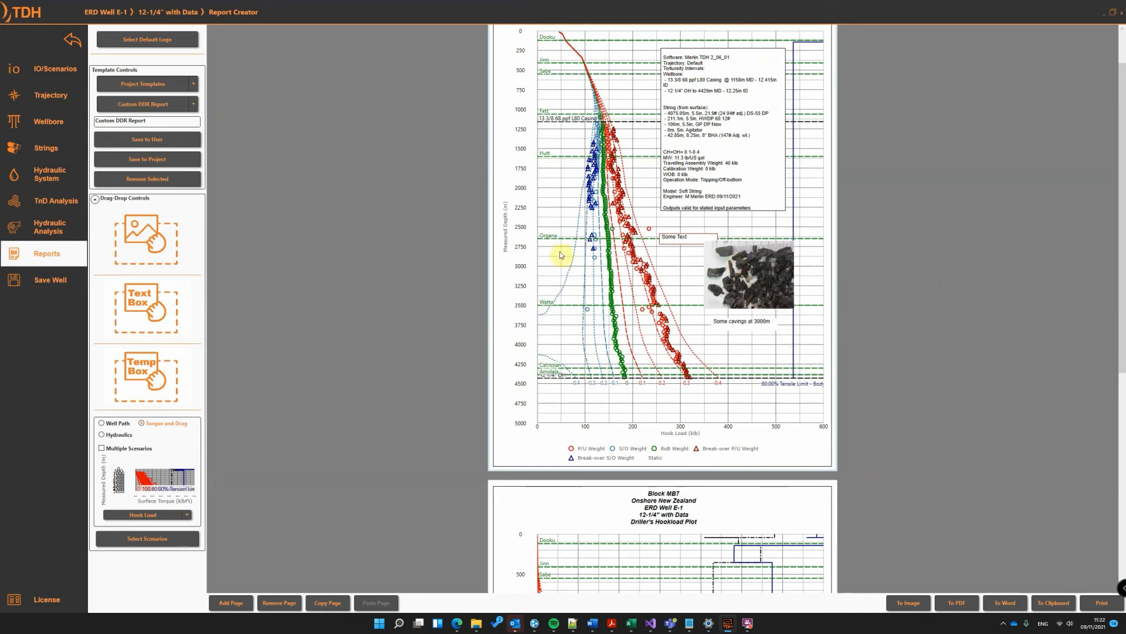
Step: Save the Custom DDR Report template to the project, overwriting the existing template
click(148, 160)
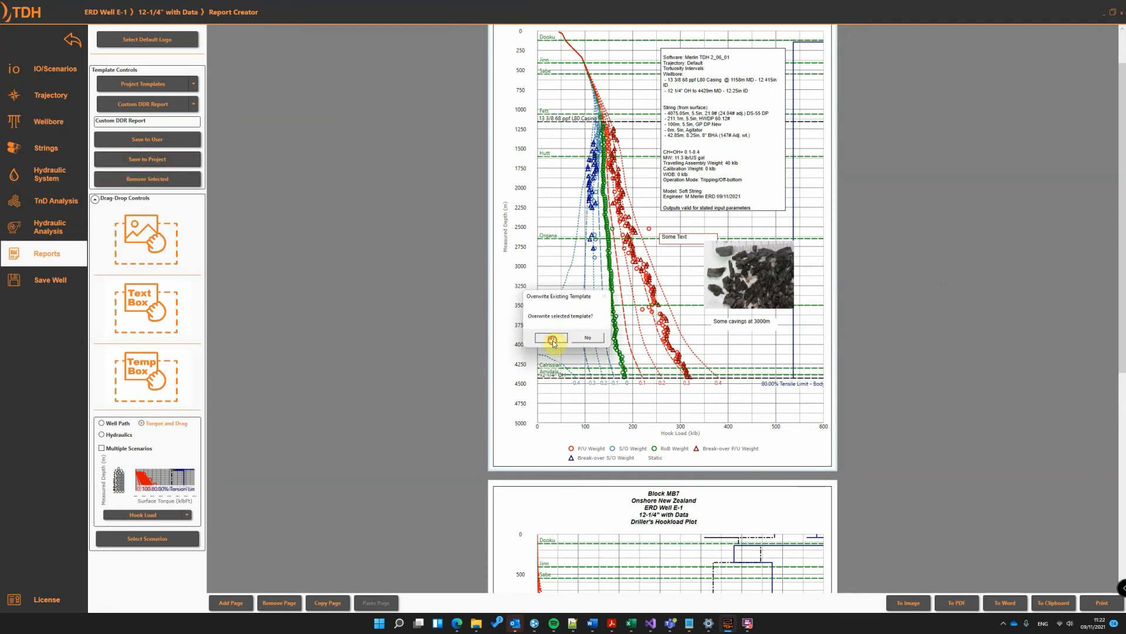
click(552, 338)
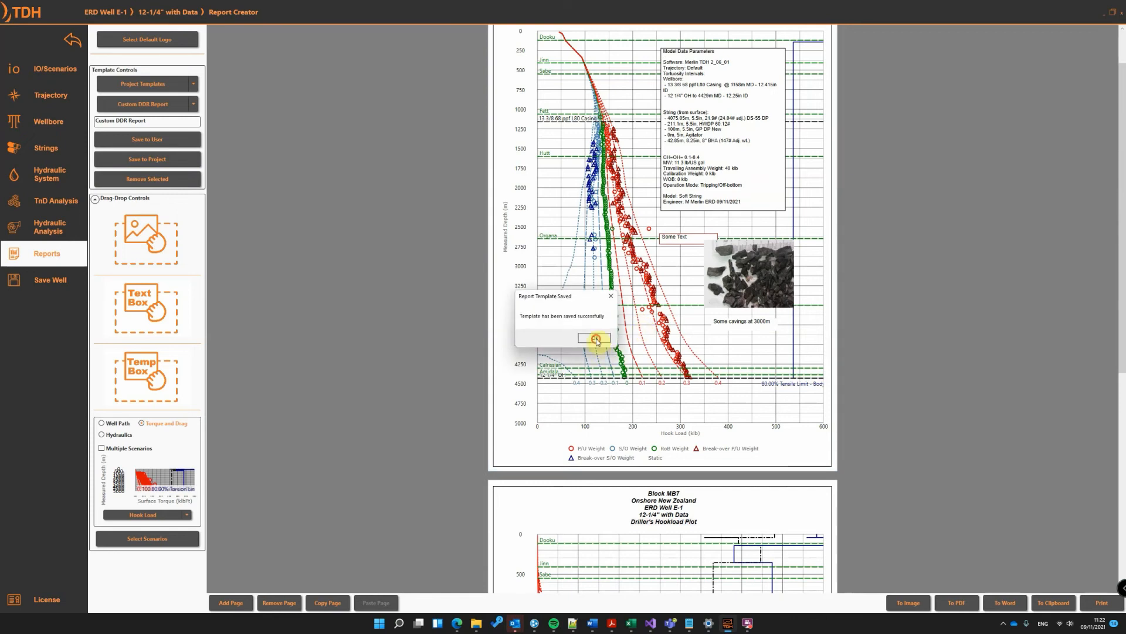
click(596, 339)
Step: Load "Merlin New Logo - white background V2r1-01.png" as the default first logo of the report pages
scroll(1120, 272, up, 1)
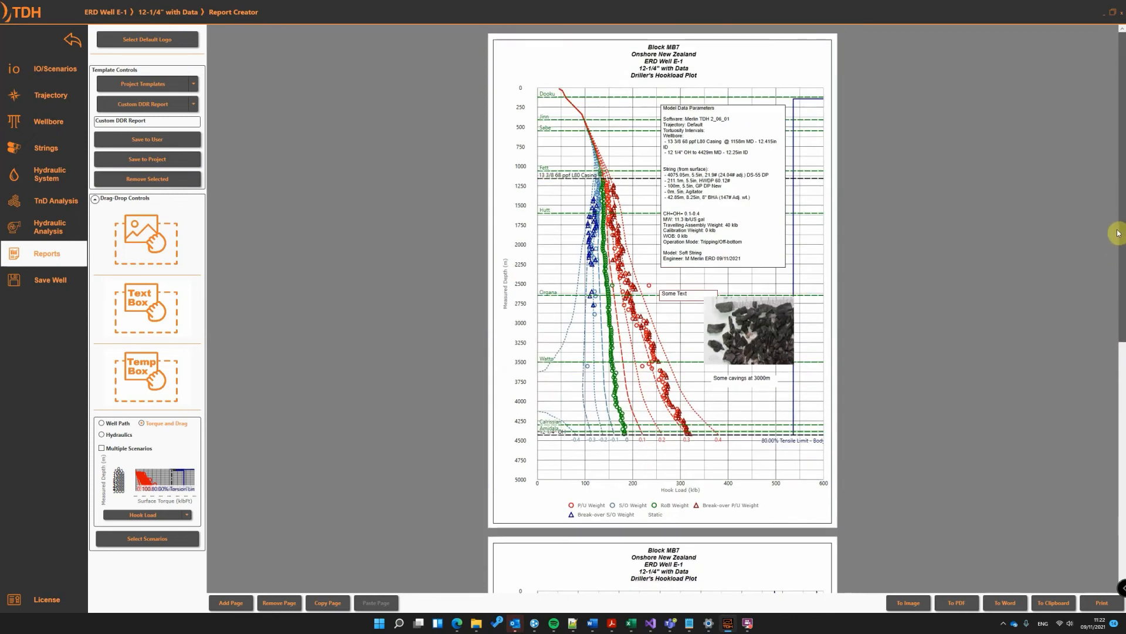
drag(1121, 331, 1115, 250)
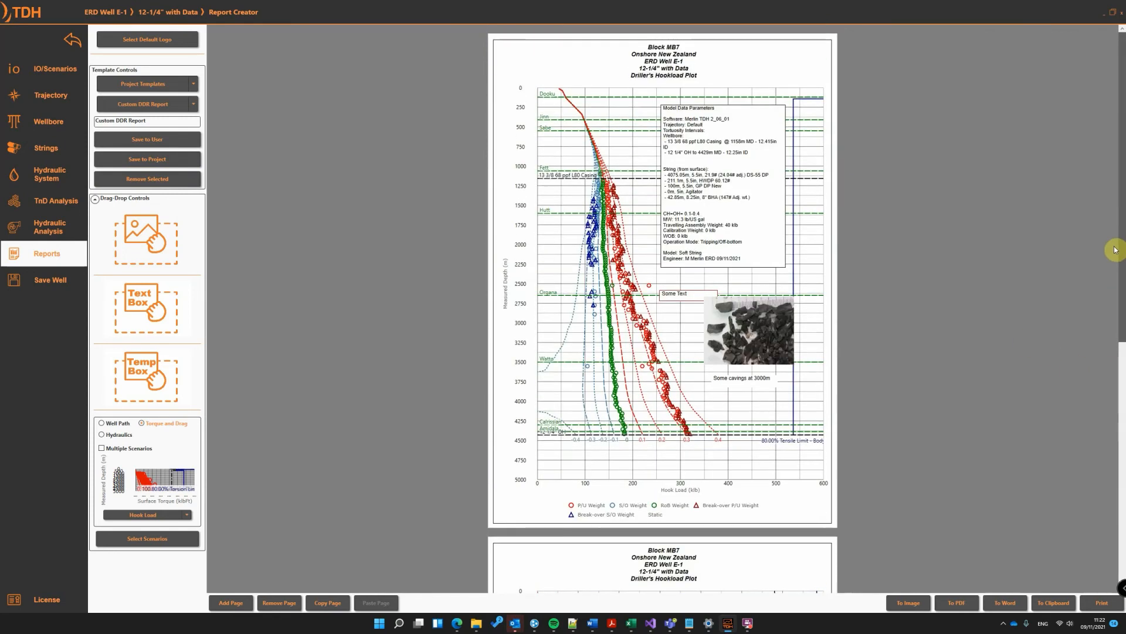
click(132, 41)
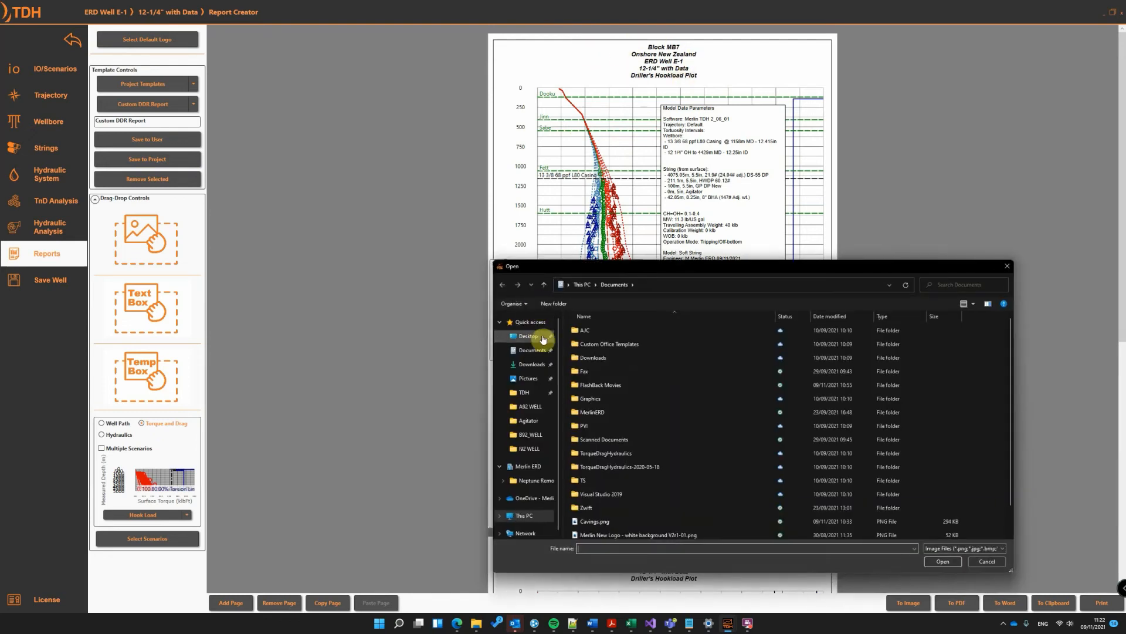
click(678, 505)
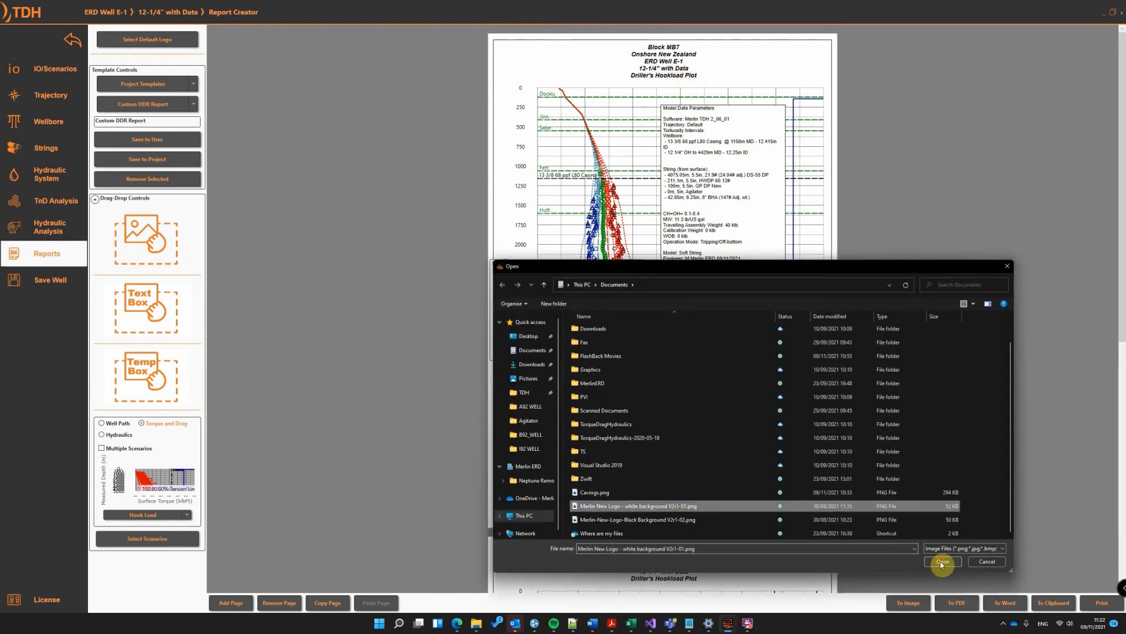
click(943, 562)
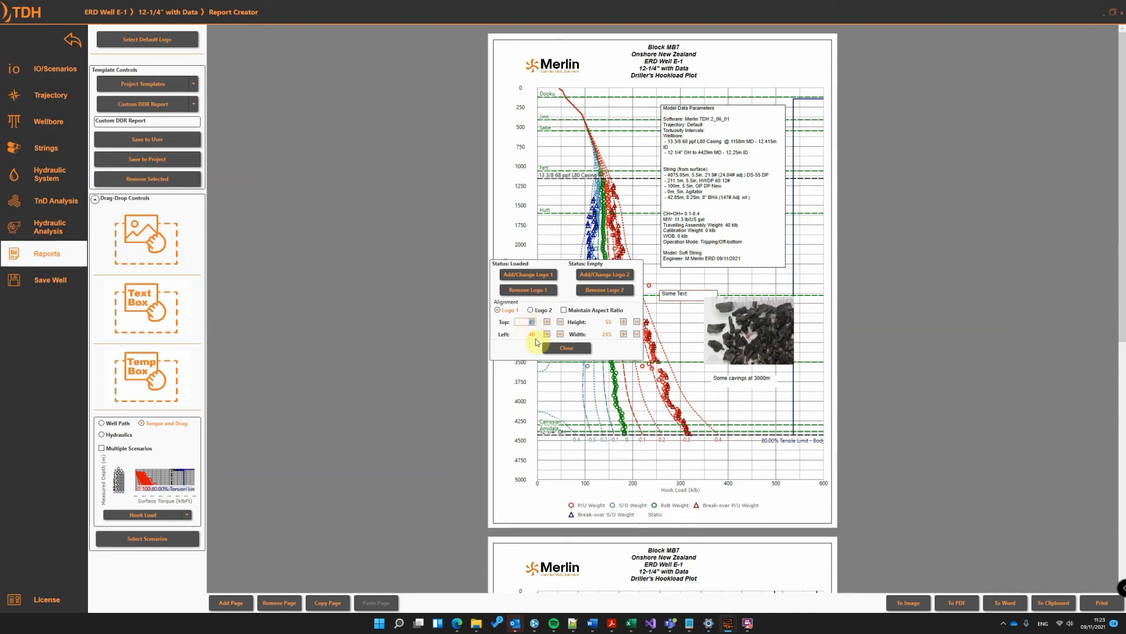
Step: Maintain the first logo's aspect ratio, set its height to 80 and its top offset to 30, and finish the logo settings
click(573, 314)
click(523, 324)
double_click(520, 324)
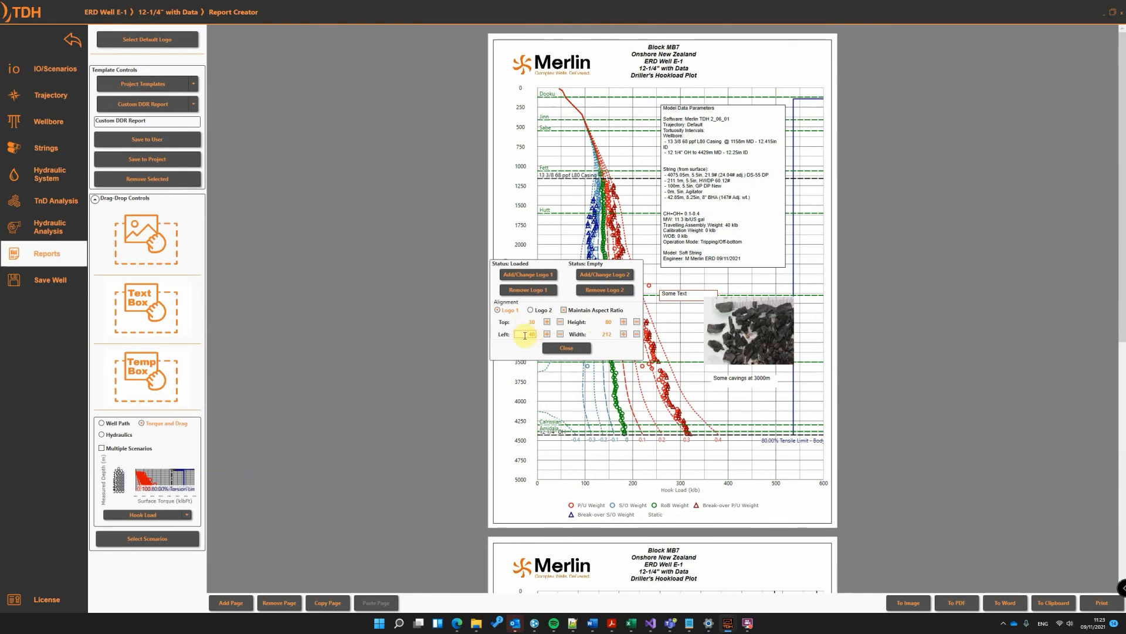
click(565, 348)
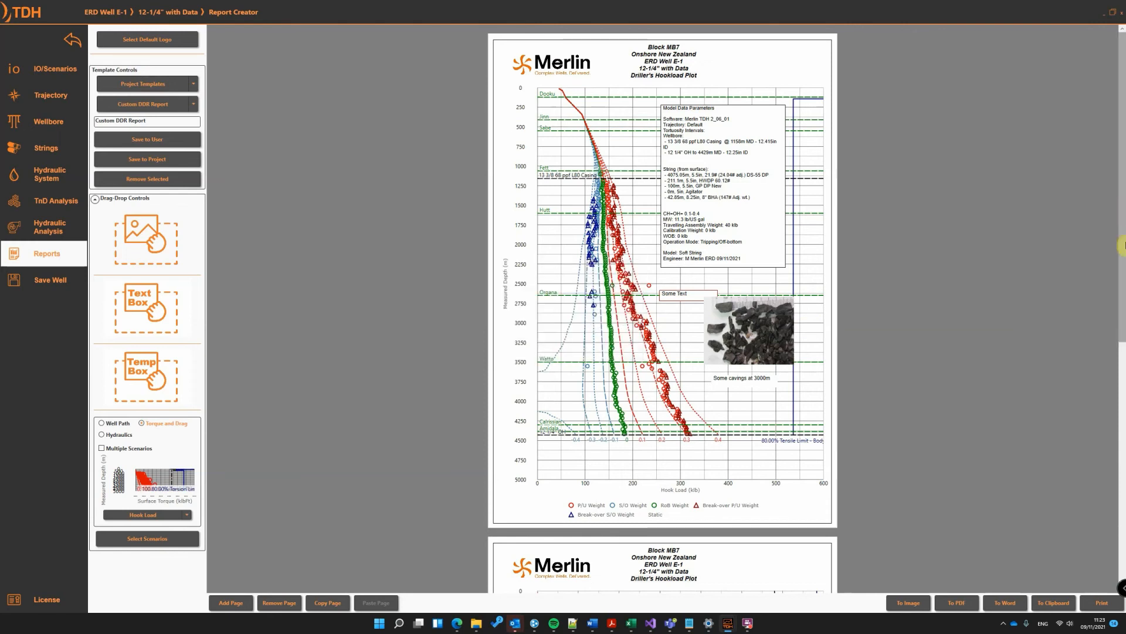
Step: Save the Custom DDR Report template with its logo to the project, overwriting the stored version
drag(1122, 282, 1091, 176)
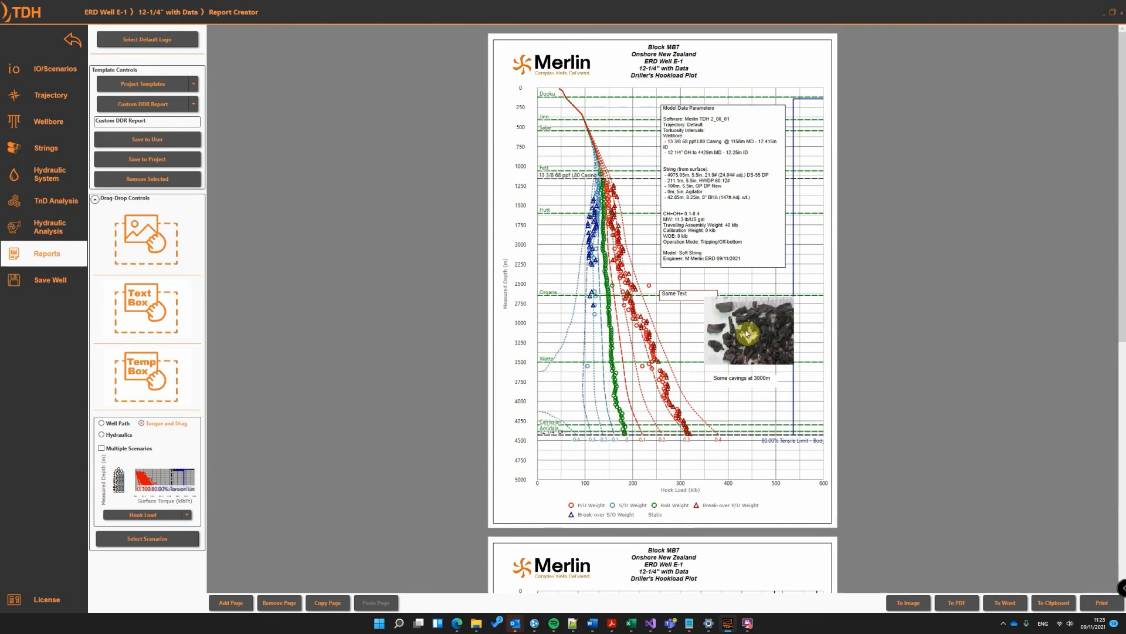
click(167, 160)
click(548, 339)
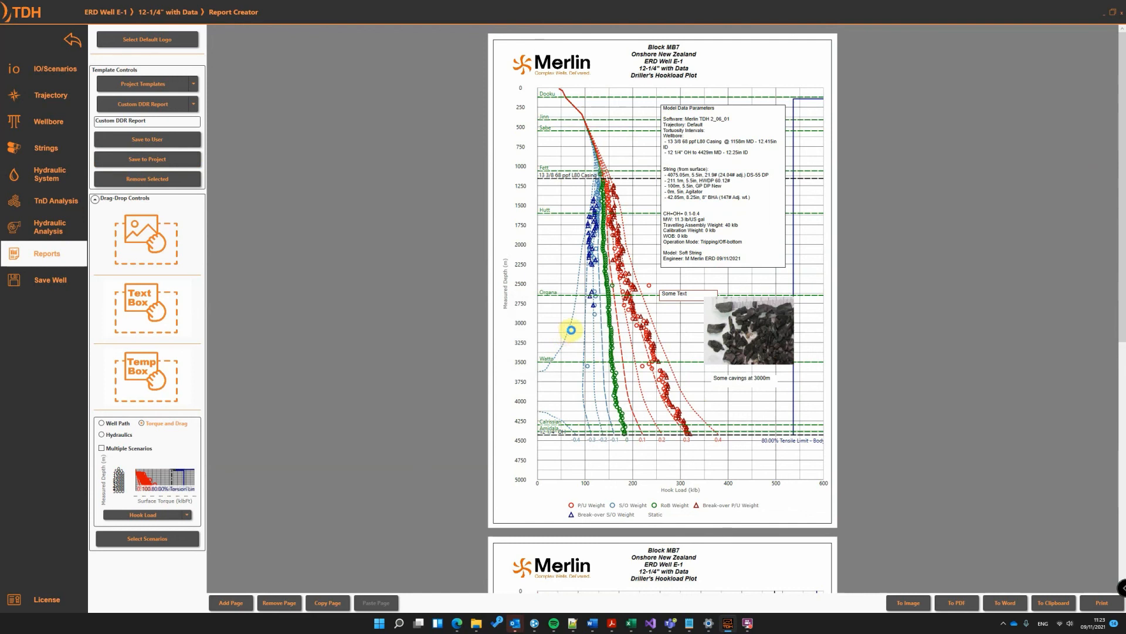
click(583, 336)
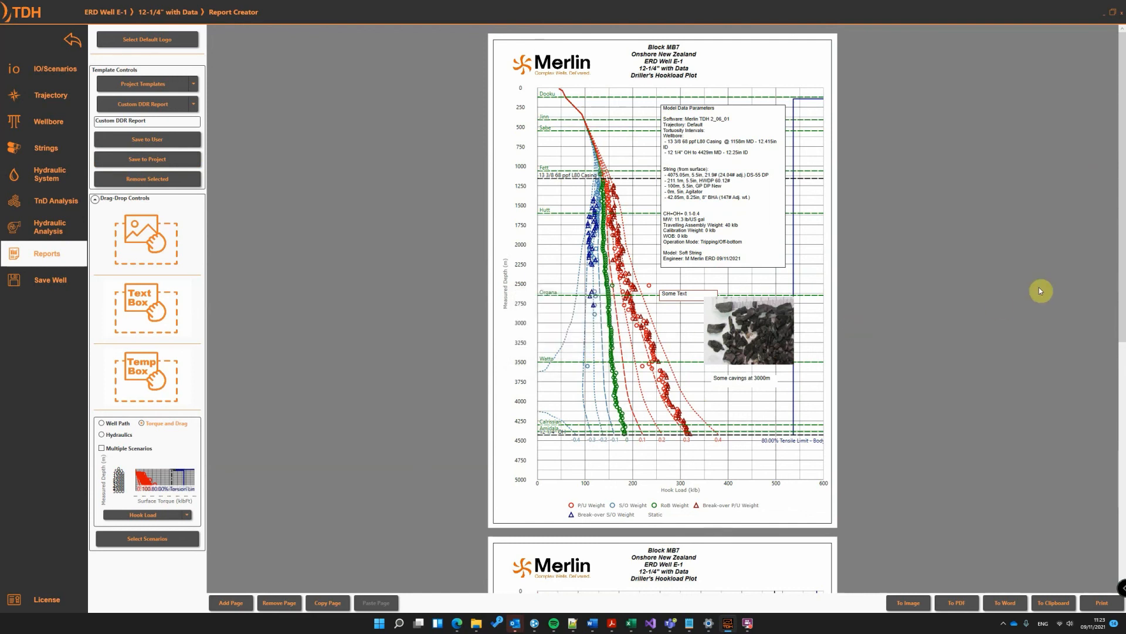
Step: Examine the report's print options and PDF export save dialog, leaving both without producing any output
drag(1122, 259, 1118, 516)
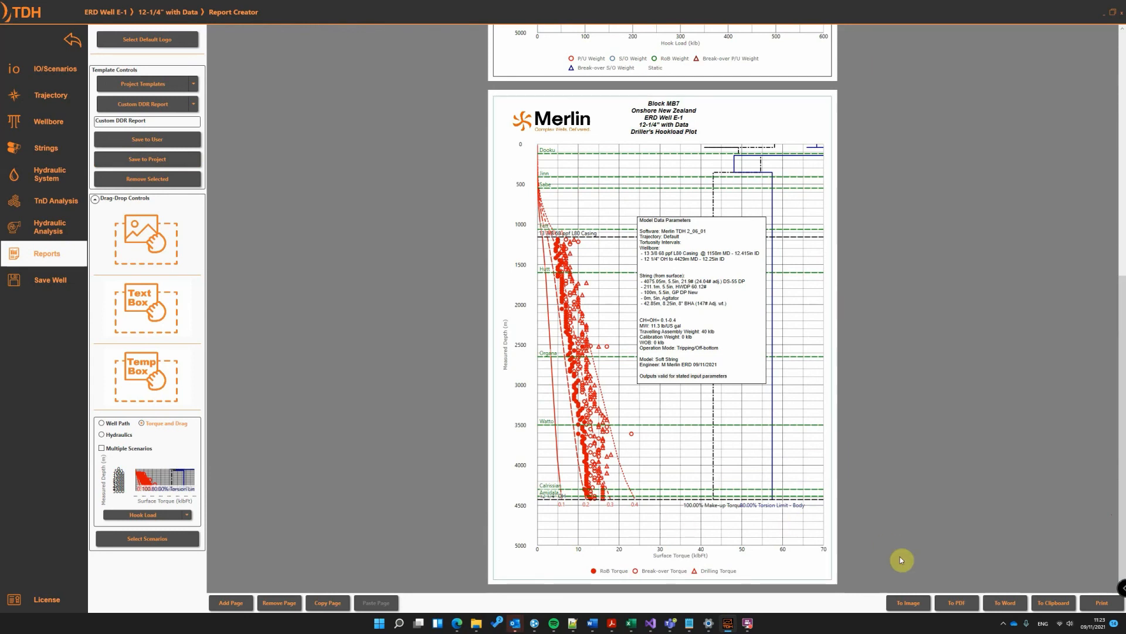
click(1102, 603)
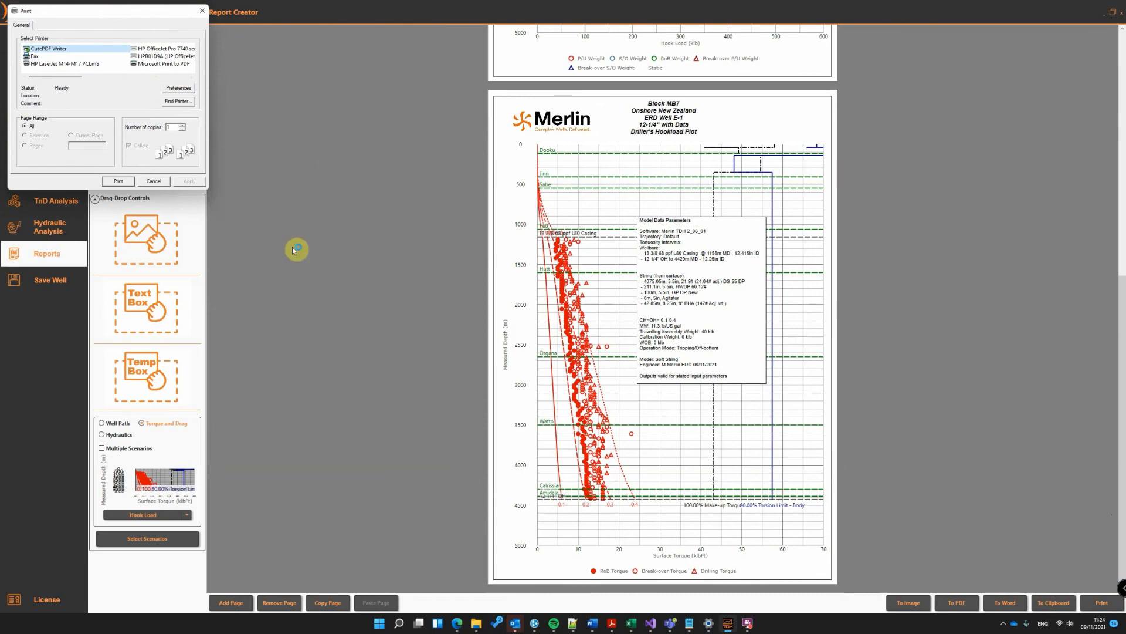
click(153, 182)
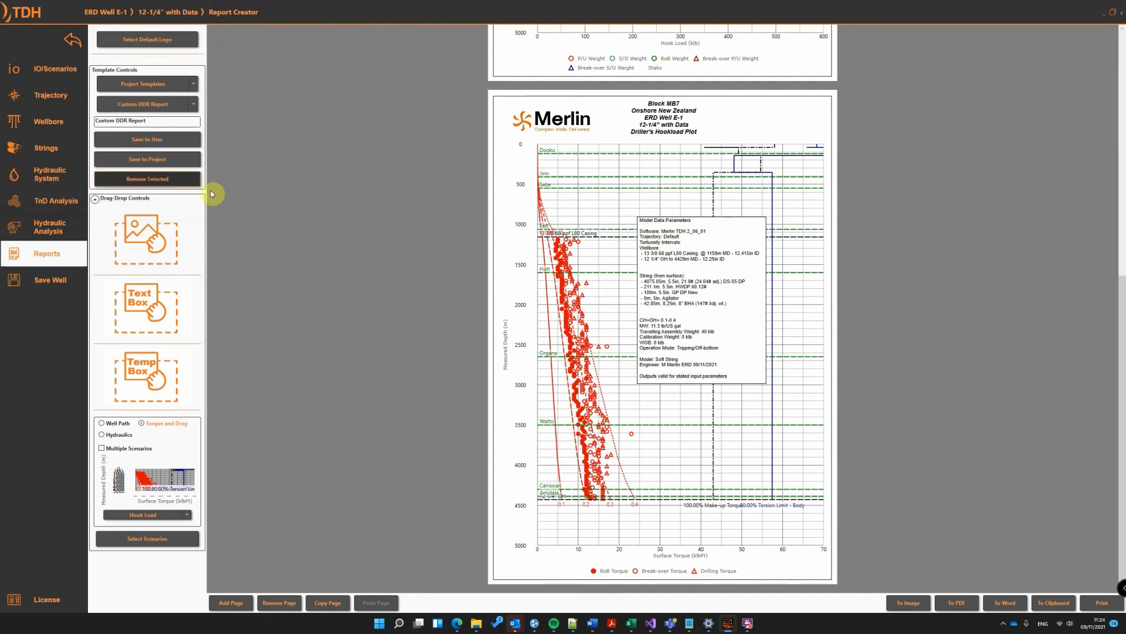
click(950, 604)
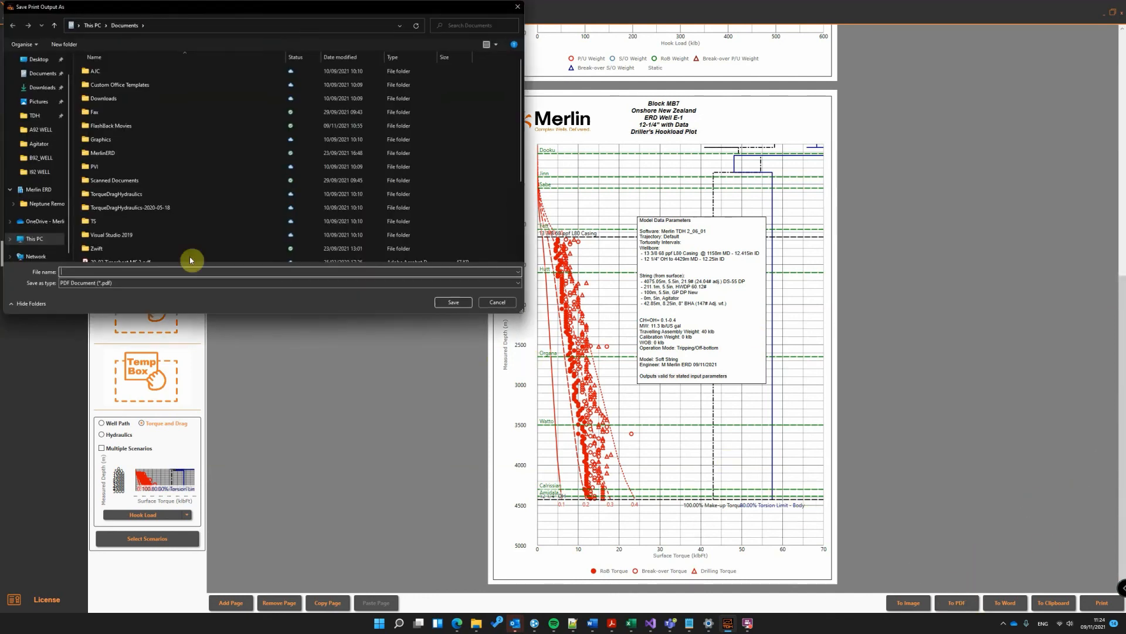
click(497, 303)
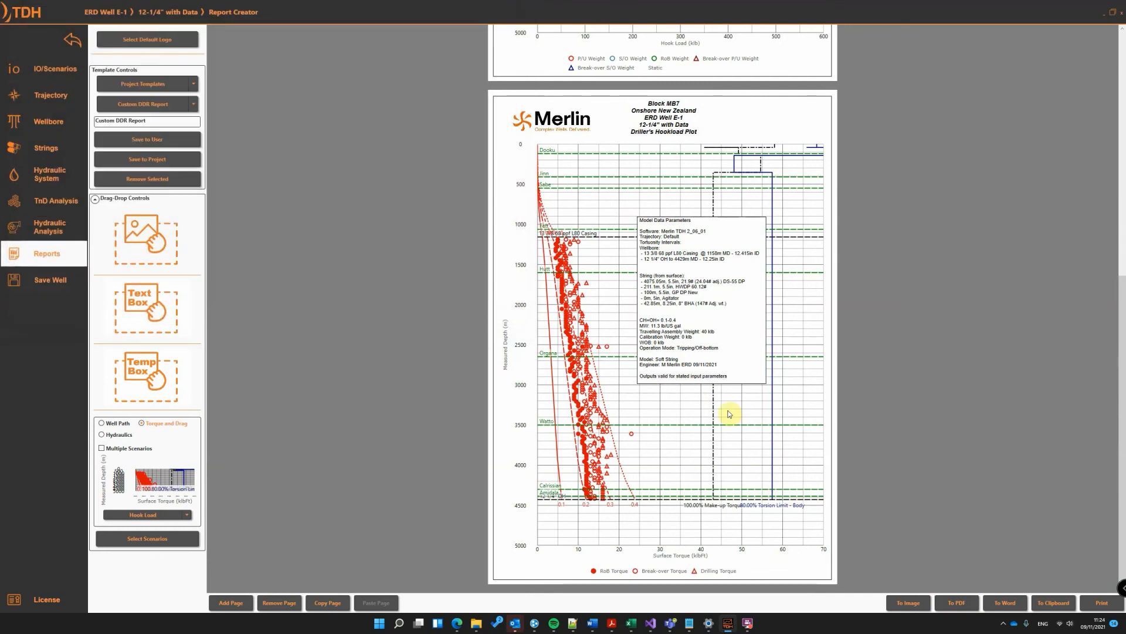
Step: Copy the first report page to the clipboard and paste it into the body of a new Outlook email message
drag(1122, 347, 1102, 167)
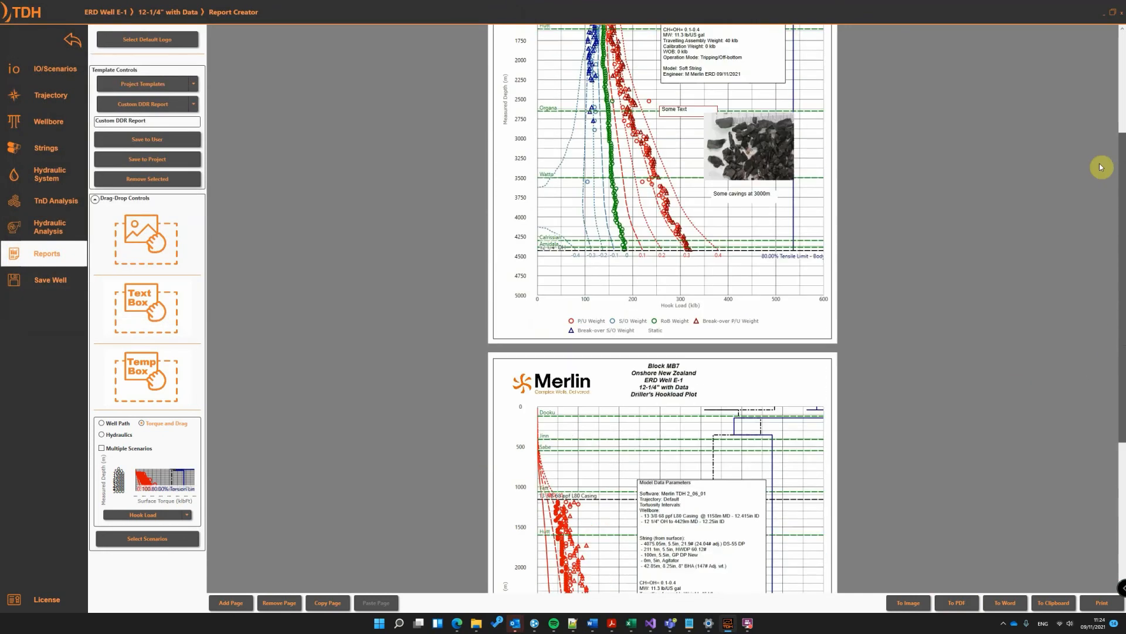
scroll(1100, 135, down, 5)
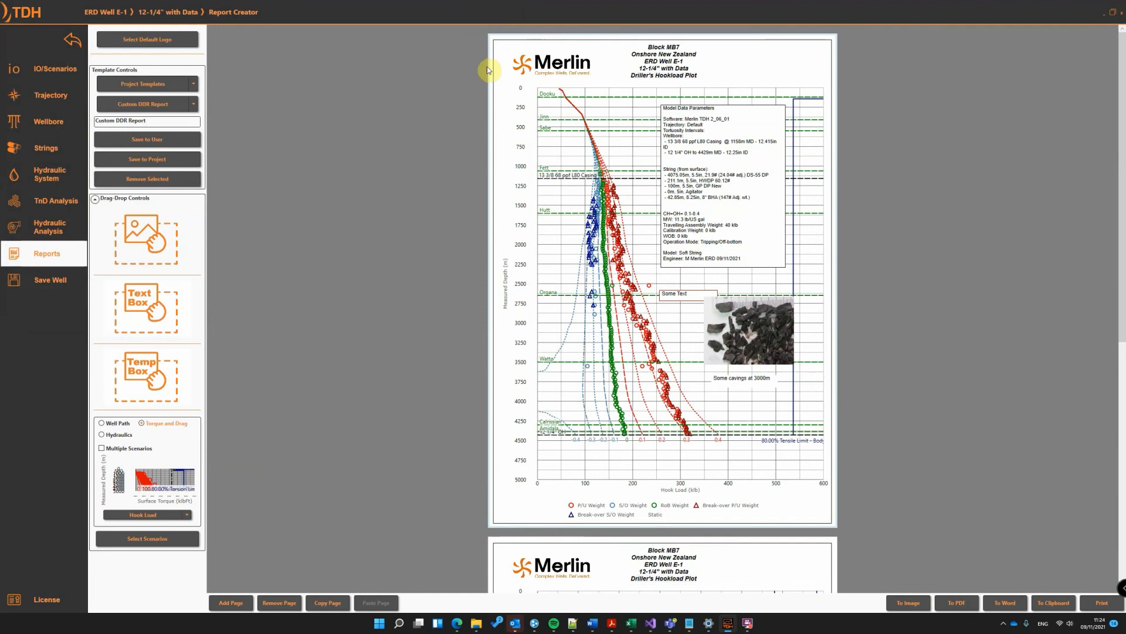
click(1058, 604)
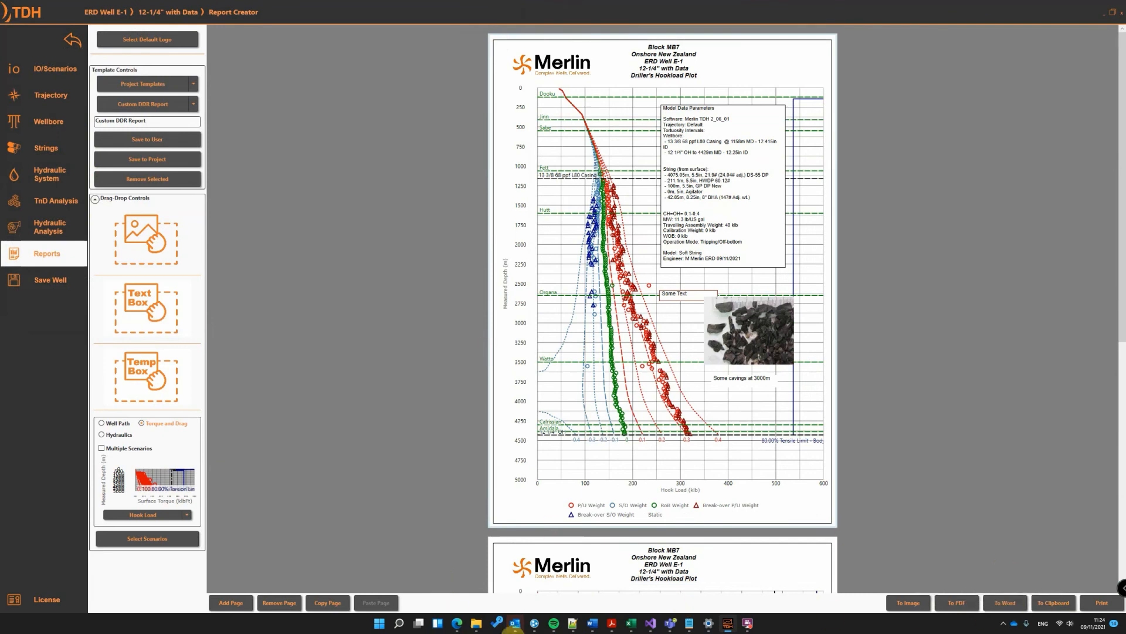
right_click(515, 623)
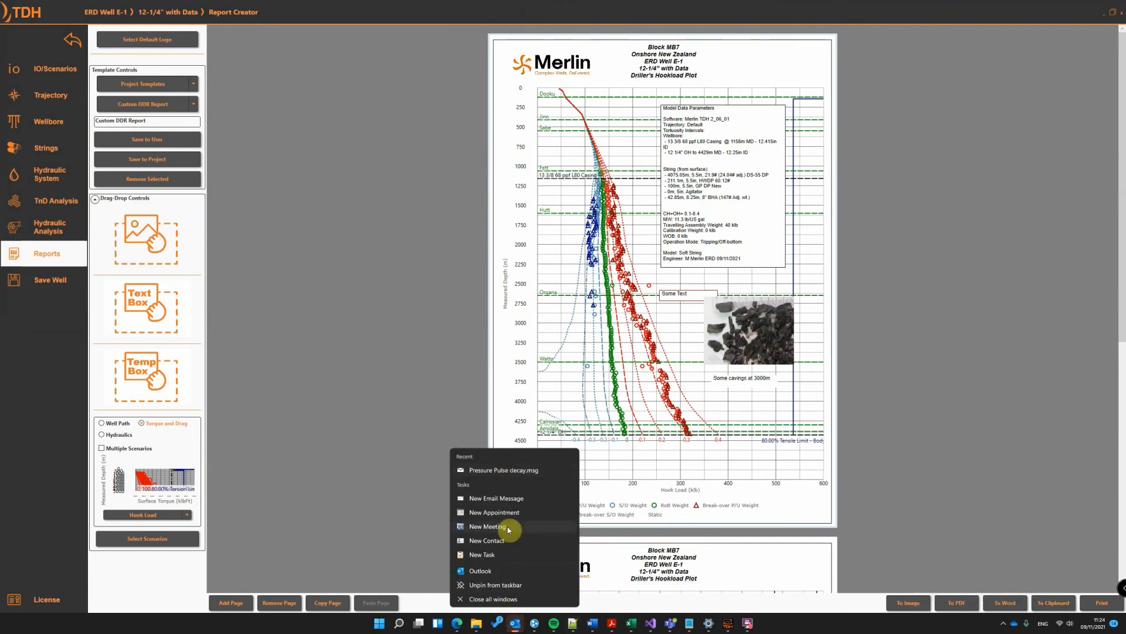
click(497, 498)
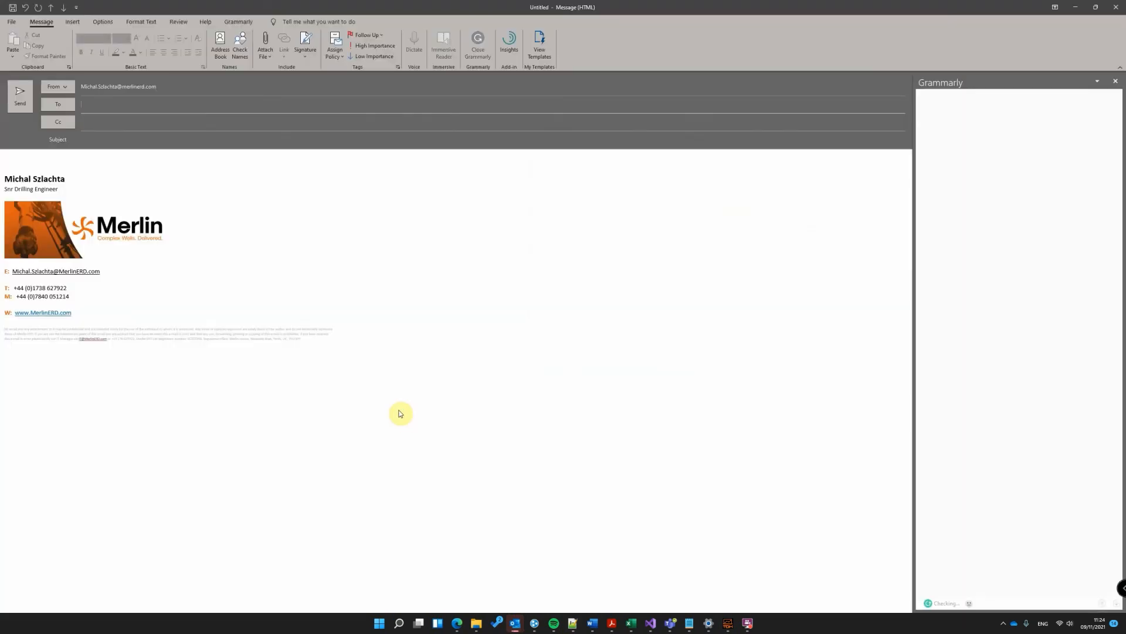
click(23, 161)
key(ctrl+v)
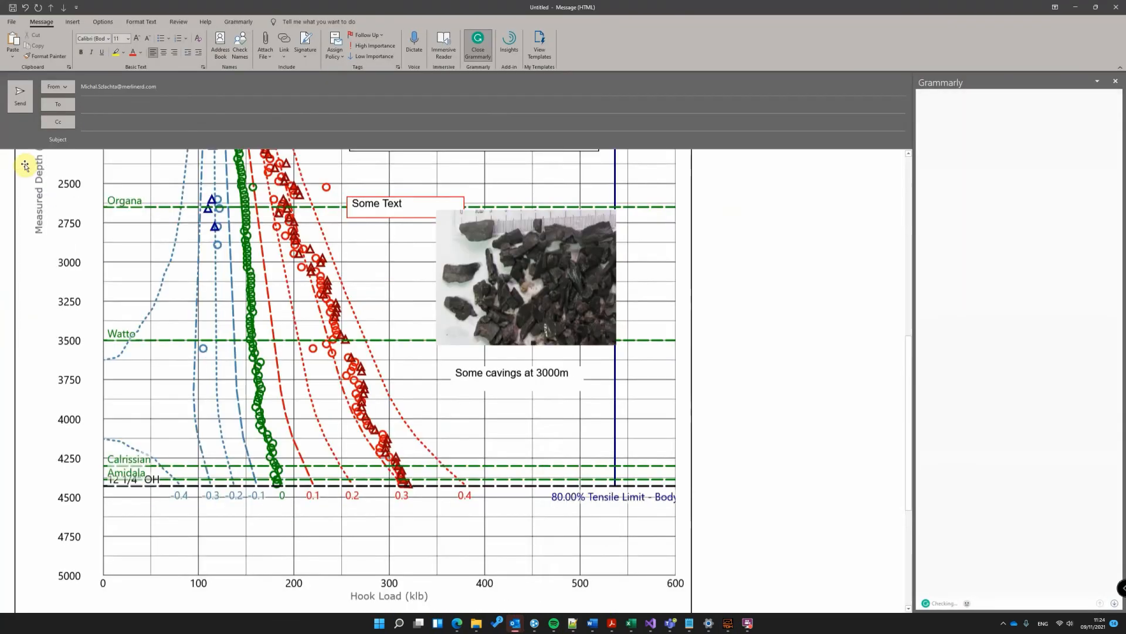
scroll(352, 305, up, 10)
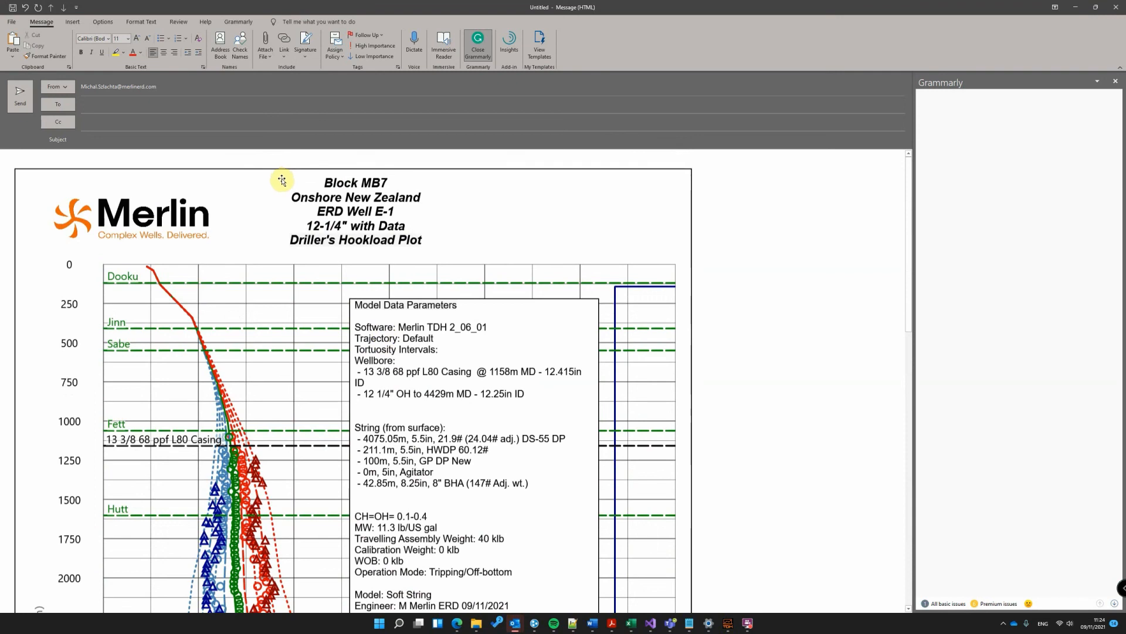
Step: Close the email draft without saving it and return to the first report page in the Report Creator
click(1113, 12)
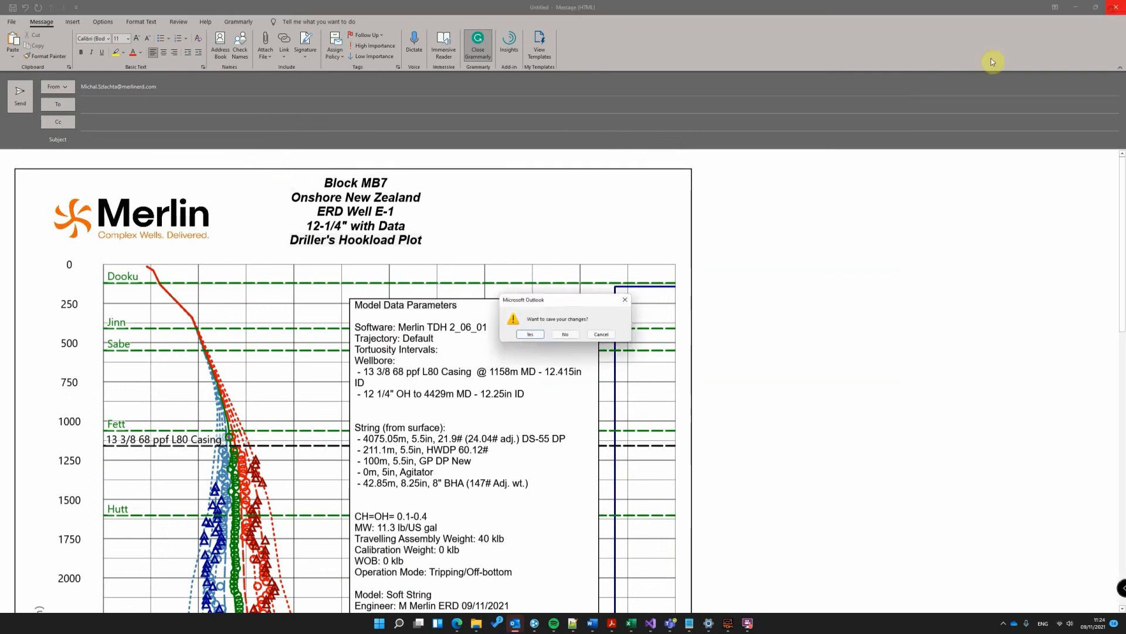
click(569, 337)
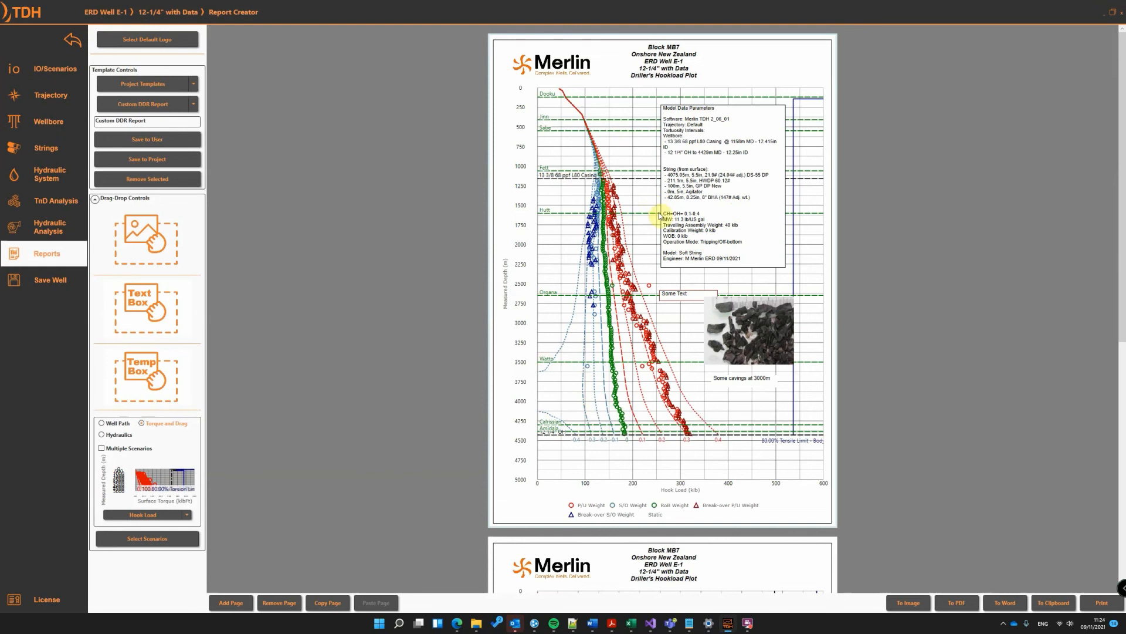
mouse_move(1119, 234)
mouse_down()
mouse_move(1119, 523)
mouse_move(1120, 226)
mouse_up()
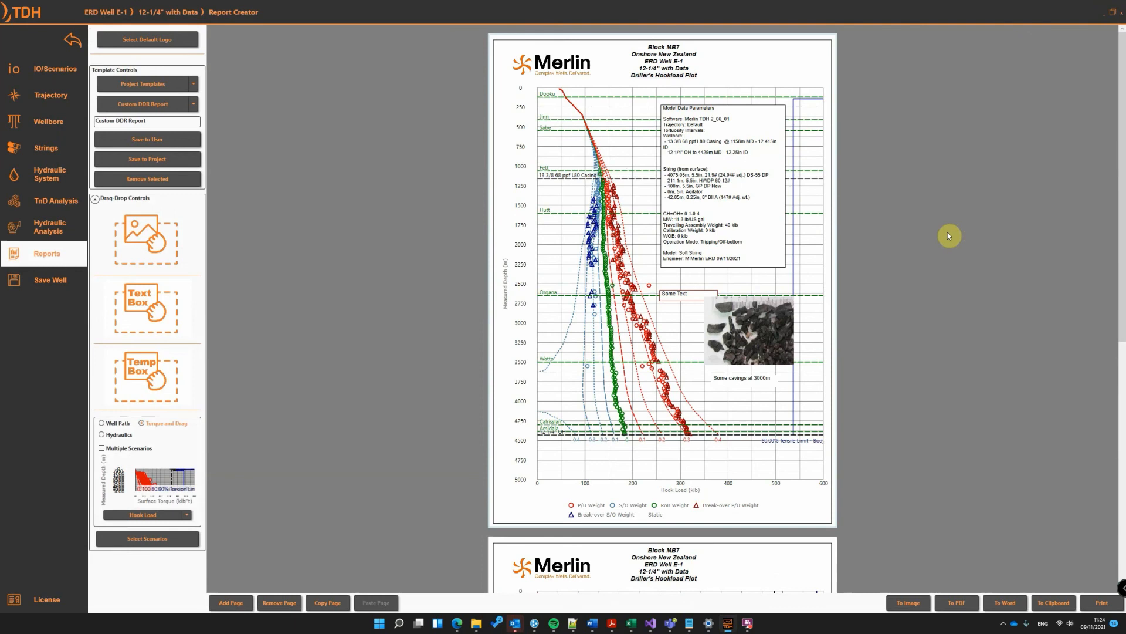